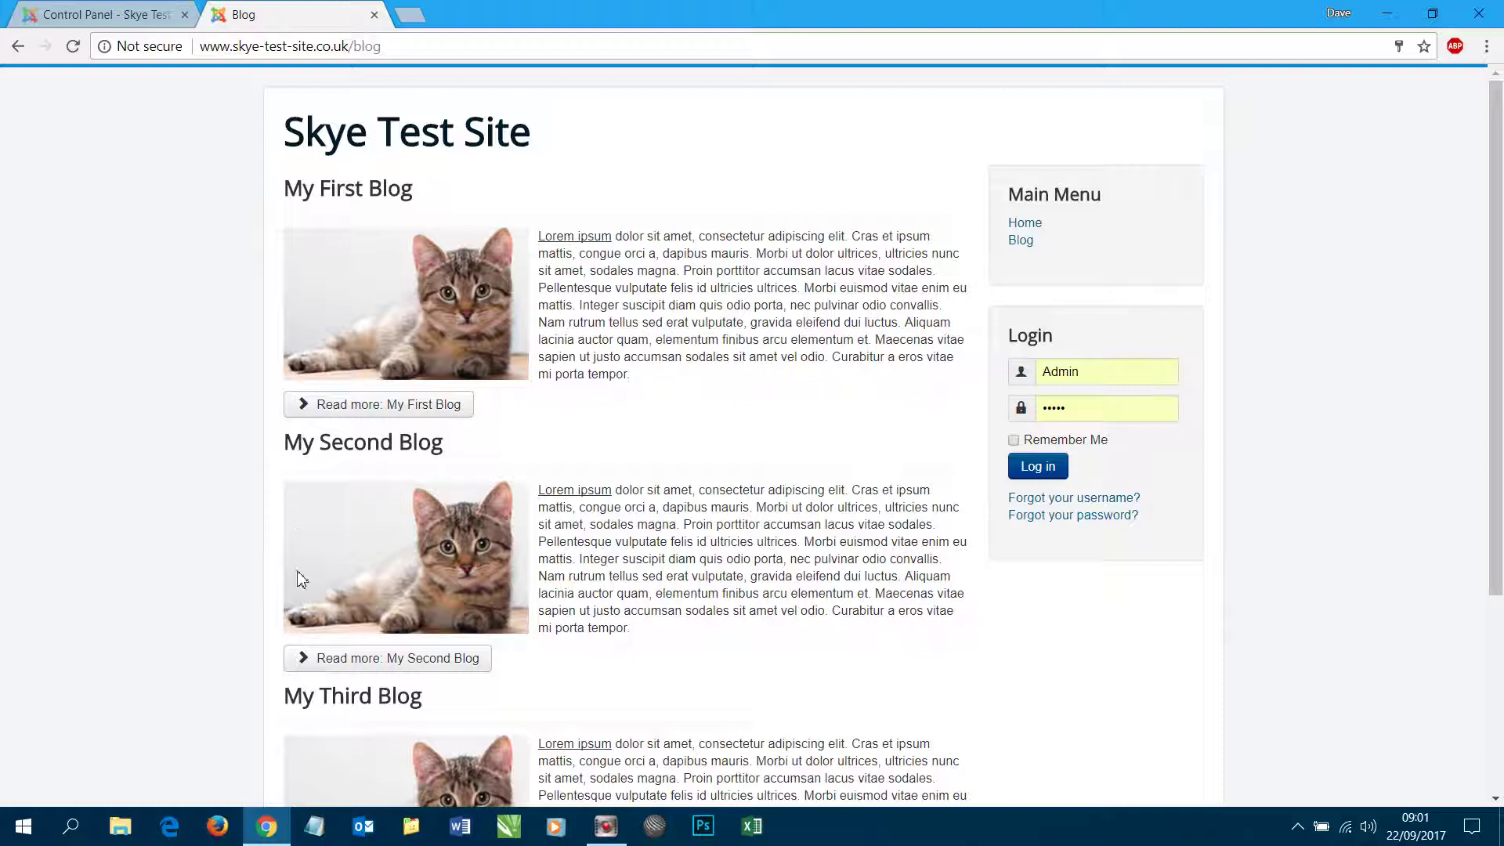
- Open the full 'My First Blog' article via its Read more link on the Blog page
{"action": "left_click", "coordinate": [366, 405]}
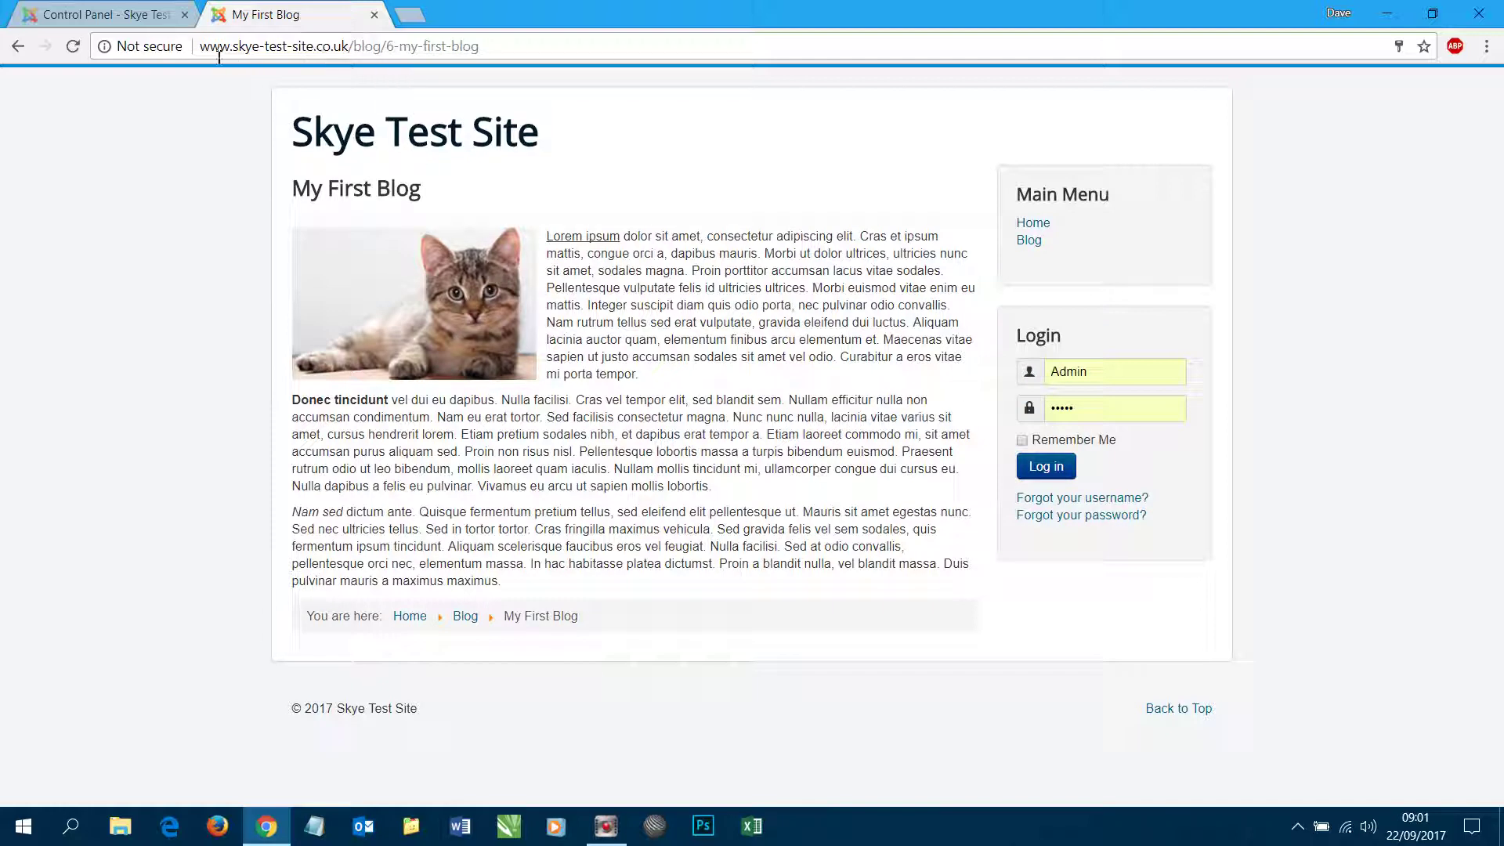
{"action": "mouse_move", "coordinate": [203, 46]}
{"action": "left_mouse_down"}
{"action": "mouse_move", "coordinate": [487, 46]}
{"action": "mouse_move", "coordinate": [408, 61]}
{"action": "left_mouse_up"}
{"action": "left_click", "coordinate": [357, 46]}
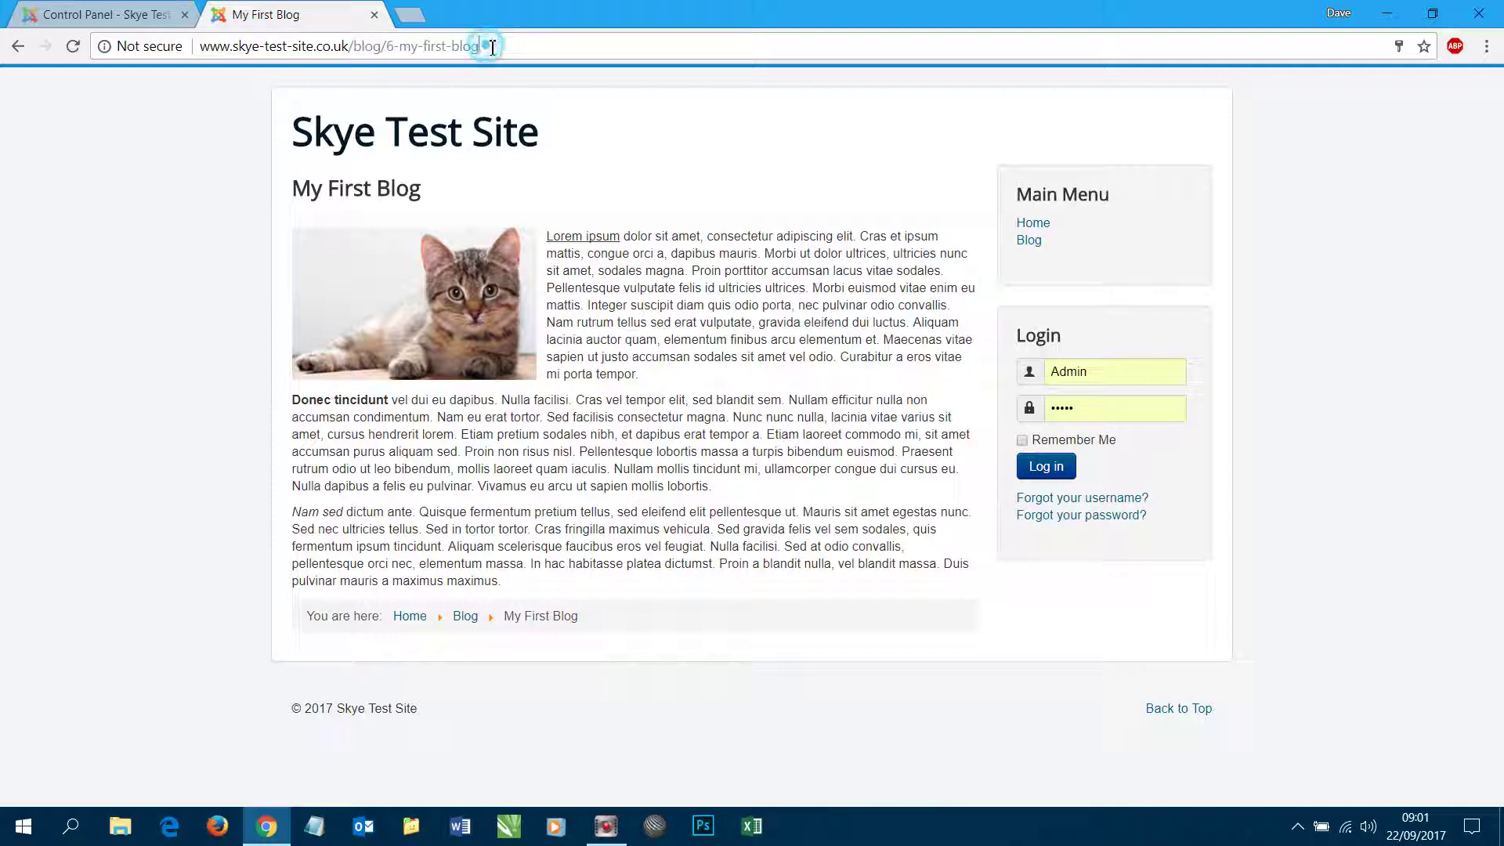
{"action": "left_click", "coordinate": [403, 45]}
{"action": "left_click_drag", "start_coordinate": [396, 46], "coordinate": [386, 46]}
{"action": "key", "text": "Left"}
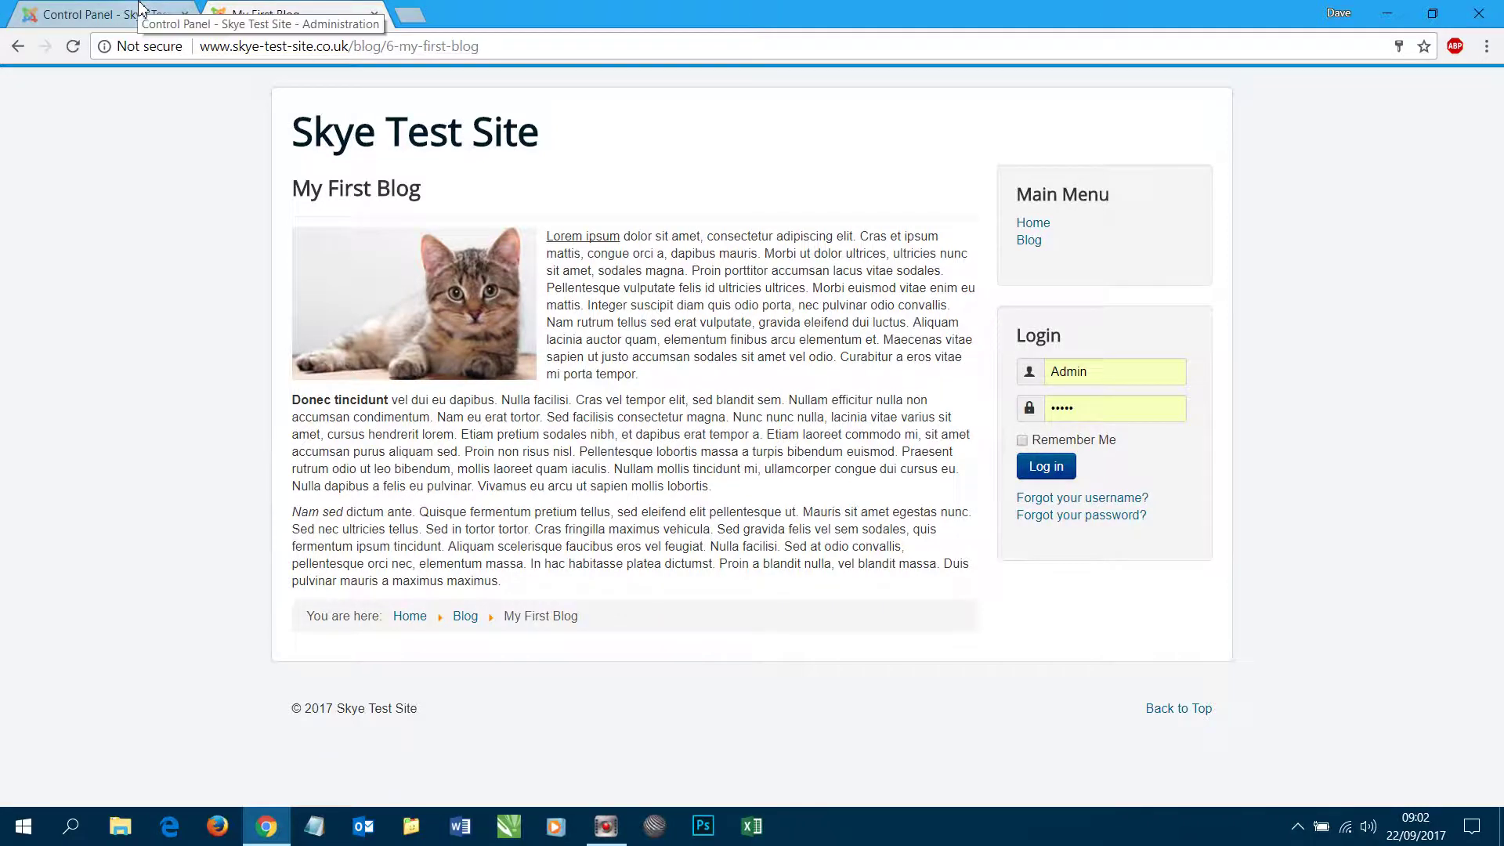
- In the administrator Control Panel, go to Components > Redirects to view the empty links list
{"action": "left_click", "coordinate": [117, 15]}
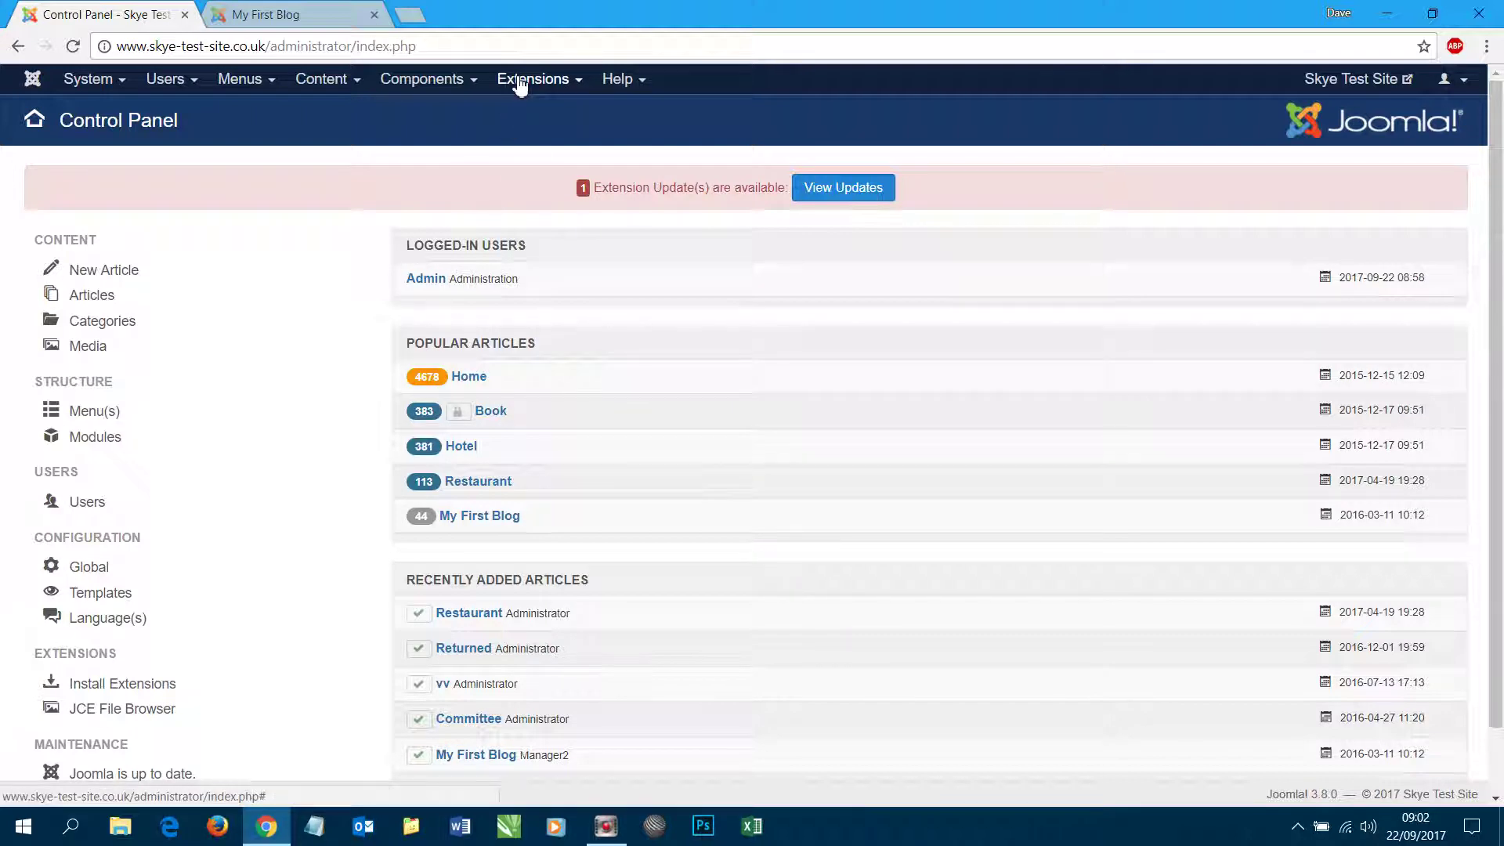
{"action": "left_click", "coordinate": [448, 79]}
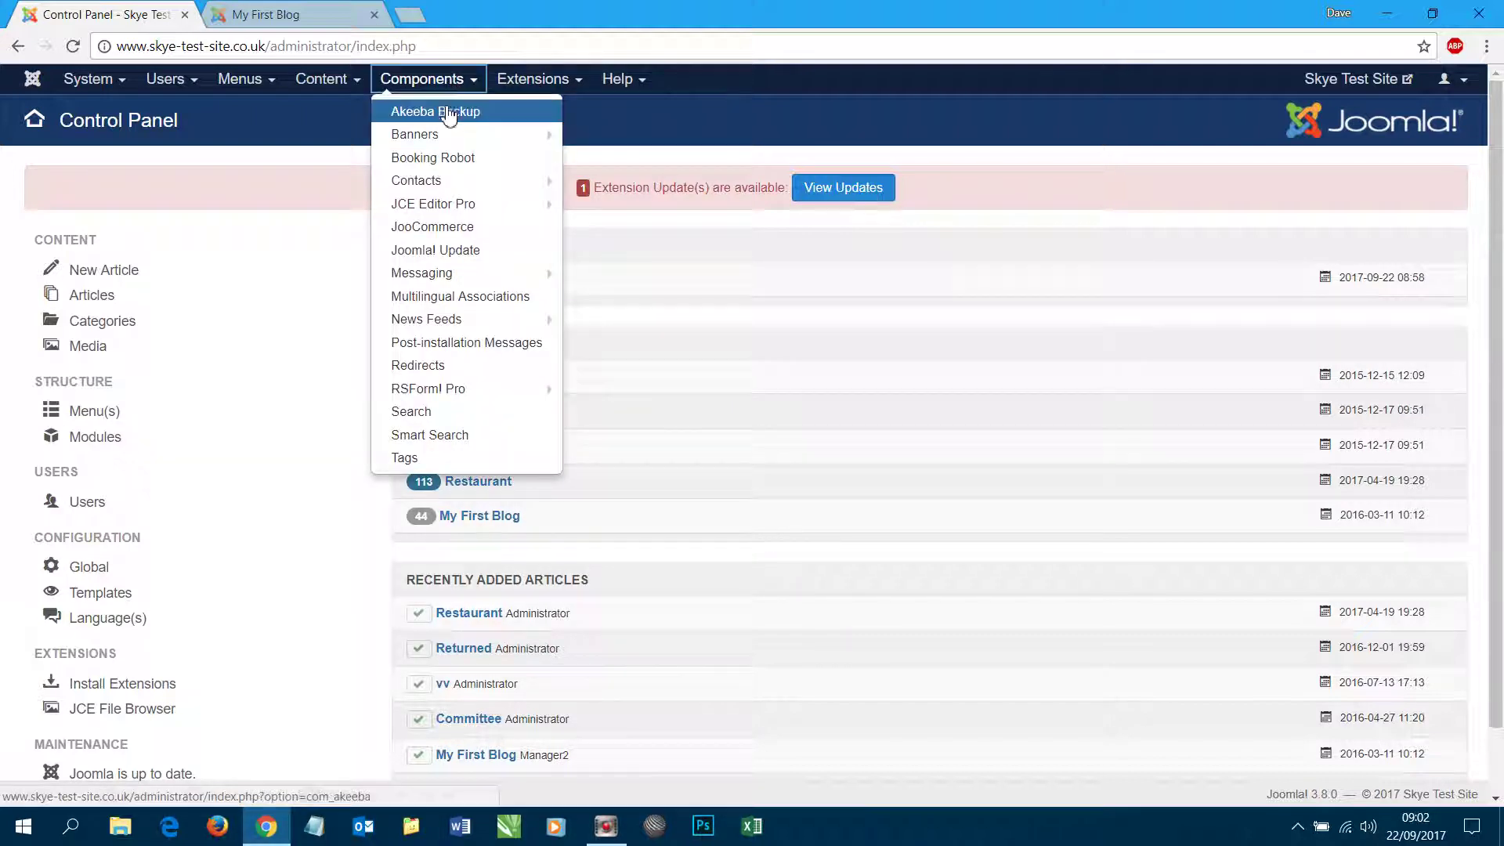
{"action": "left_click", "coordinate": [418, 366]}
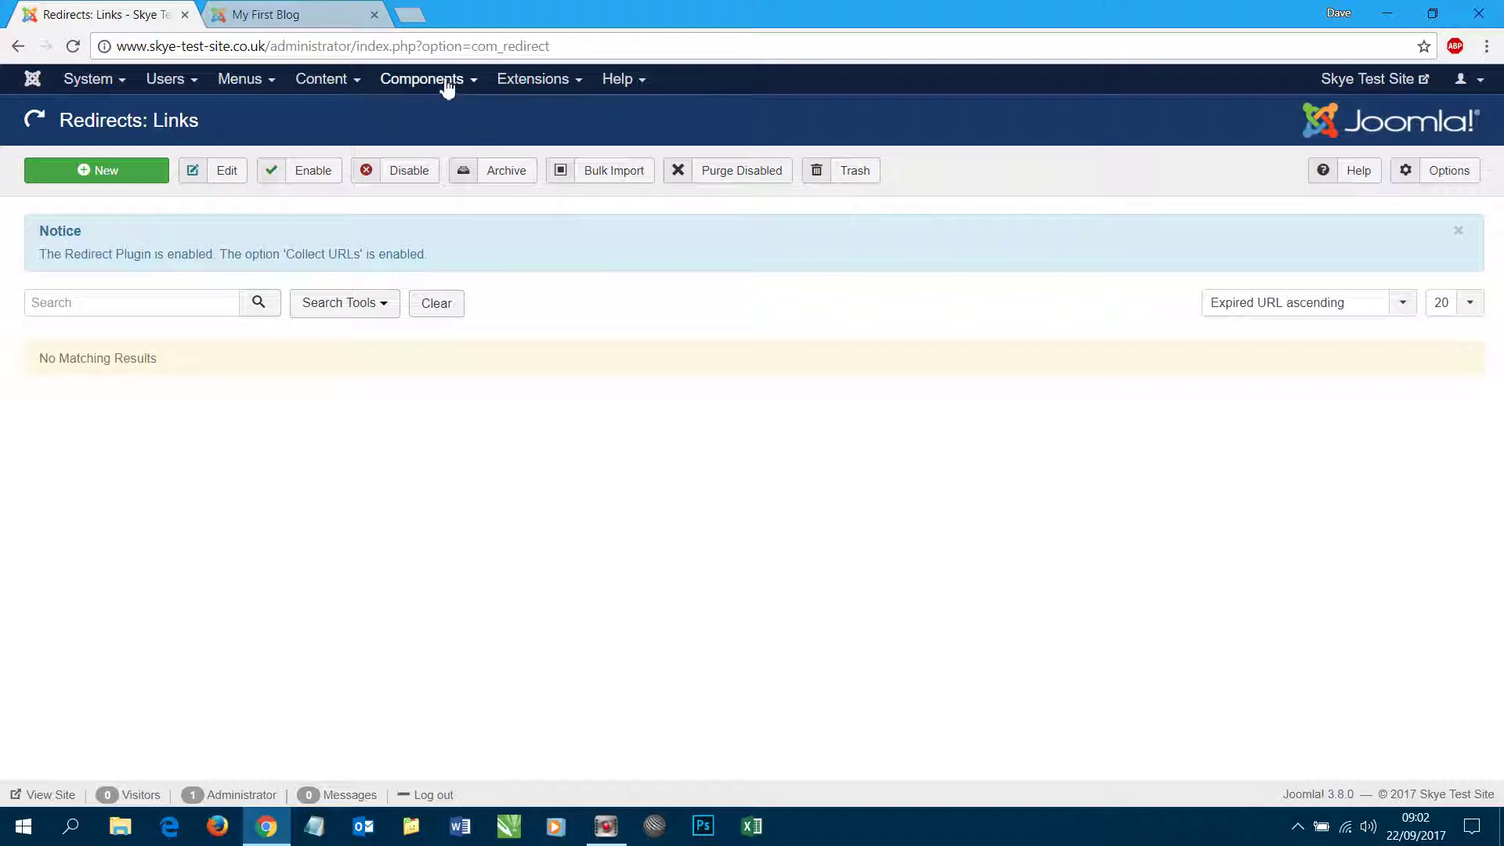
- Set the Articles URL Routing to Experimental with Remove IDs from URLs on, and save
{"action": "left_click", "coordinate": [94, 80]}
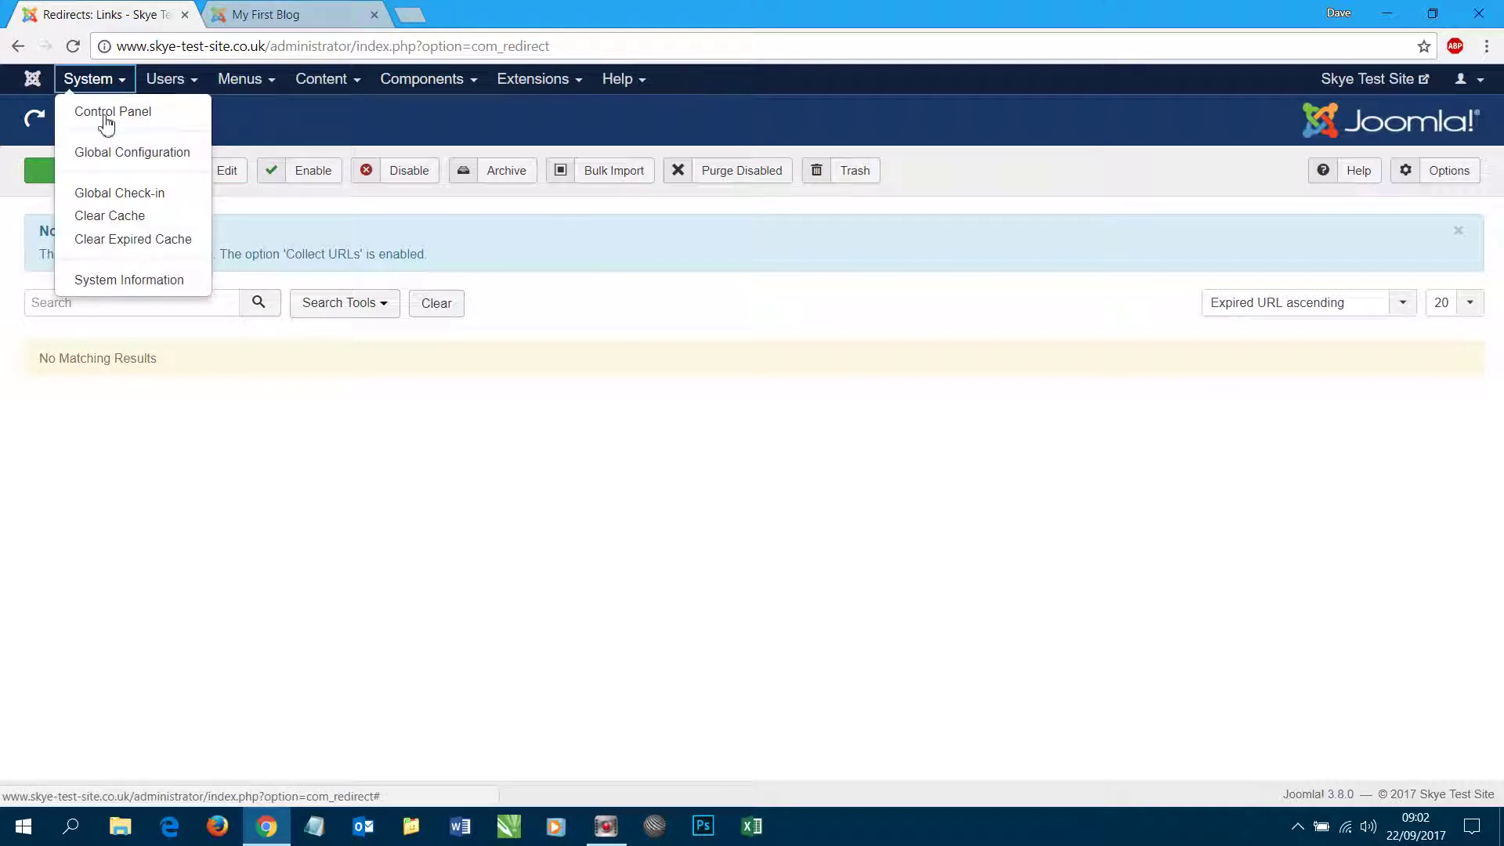
{"action": "left_click", "coordinate": [109, 154]}
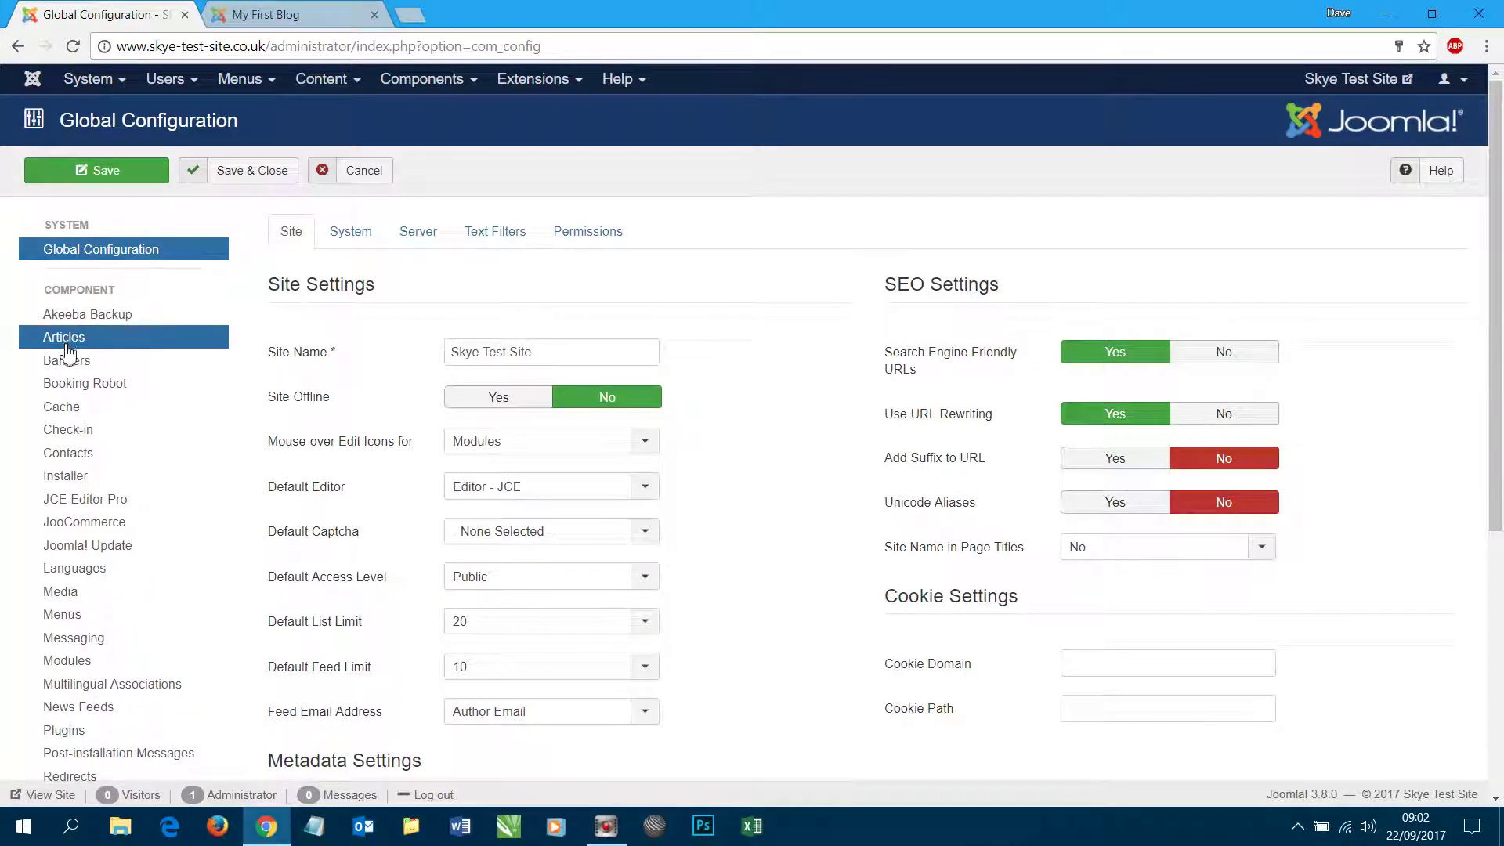
{"action": "left_click", "coordinate": [107, 344]}
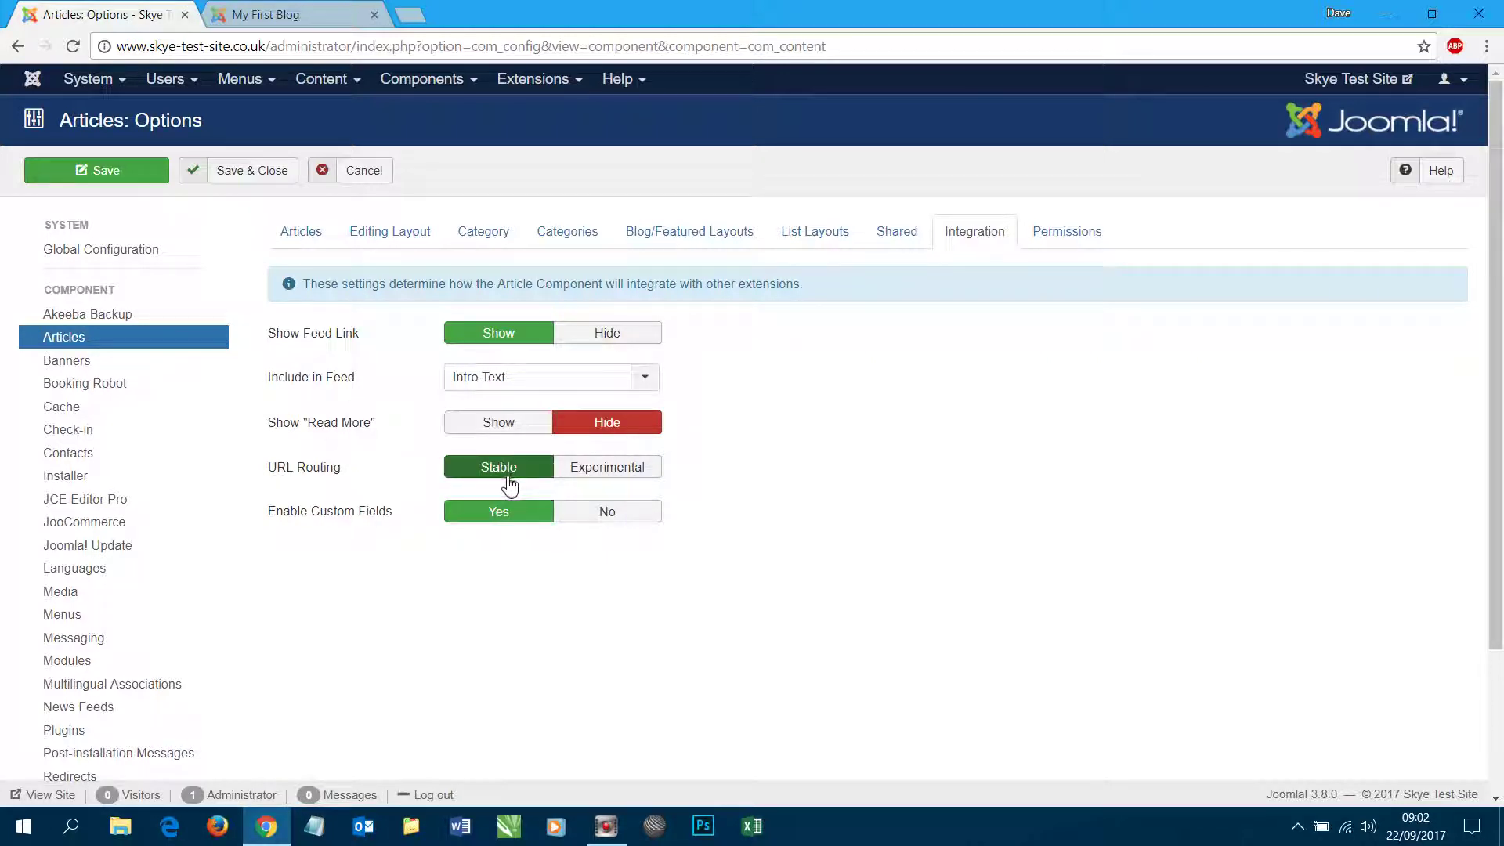
{"action": "left_click", "coordinate": [629, 476]}
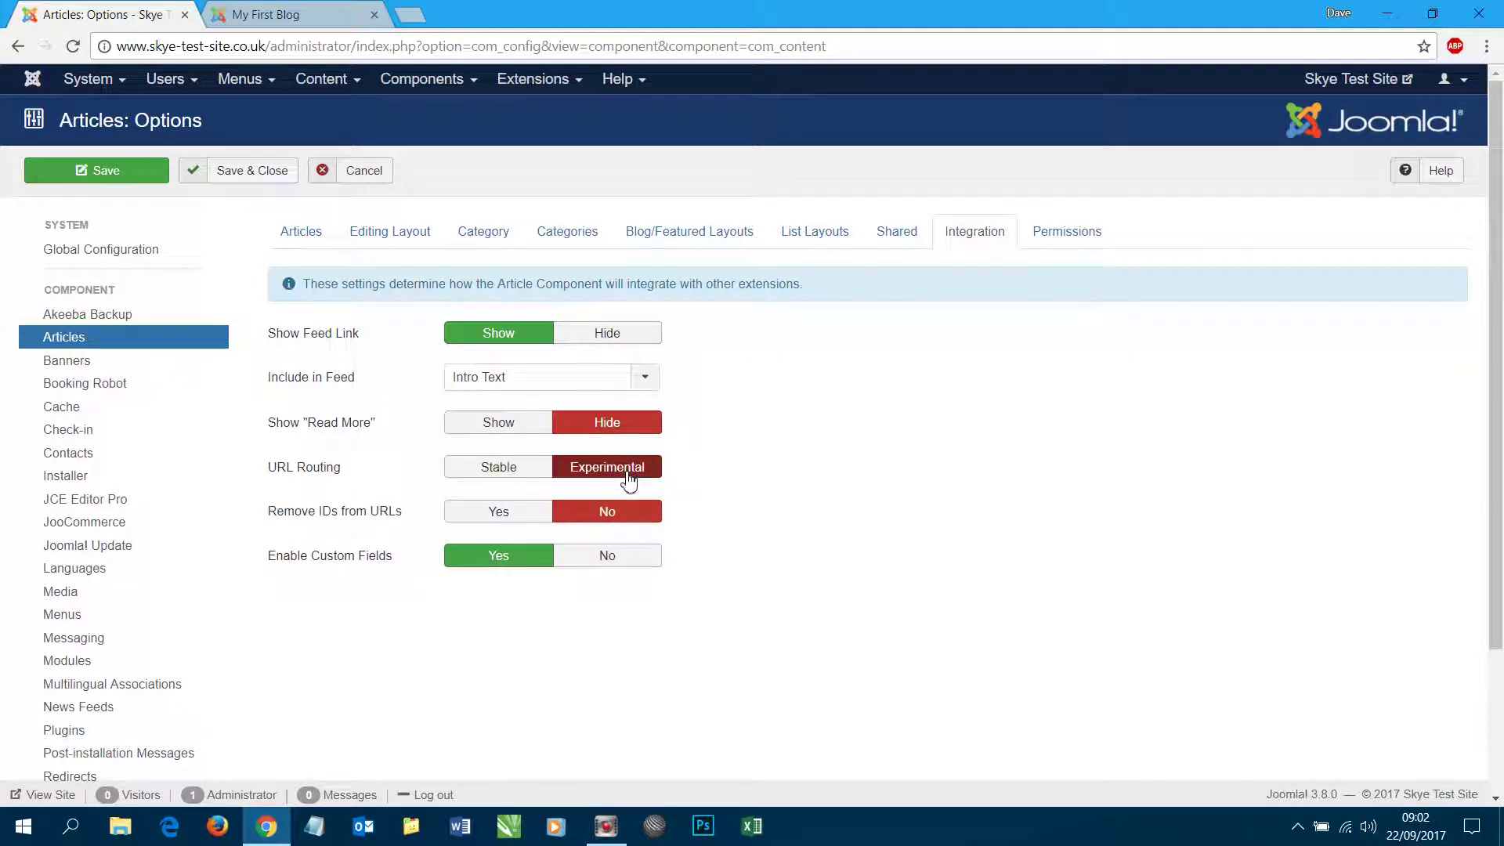
{"action": "left_click", "coordinate": [493, 519]}
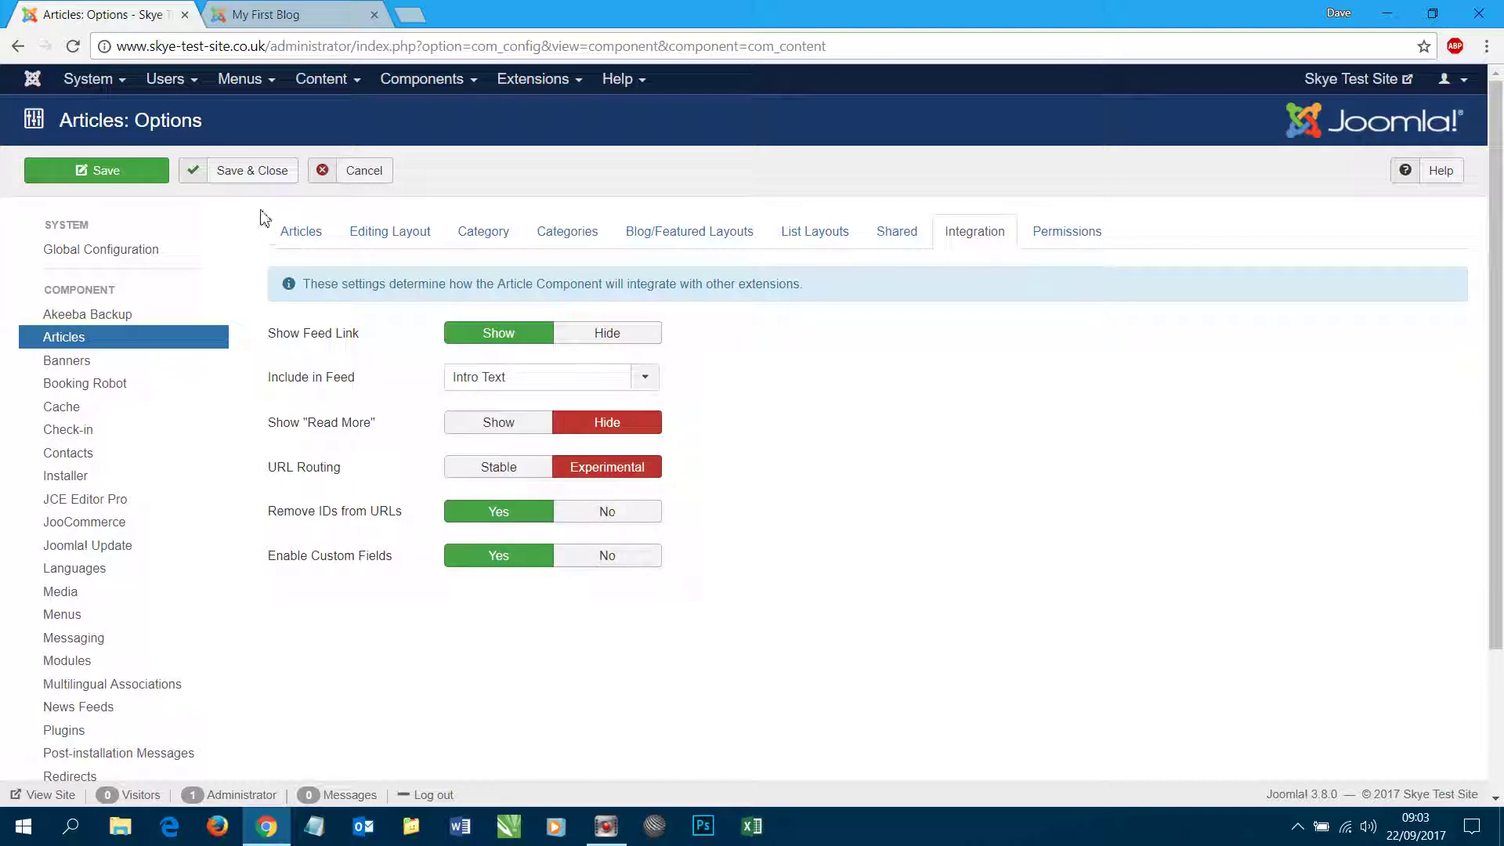
{"action": "left_click", "coordinate": [252, 173]}
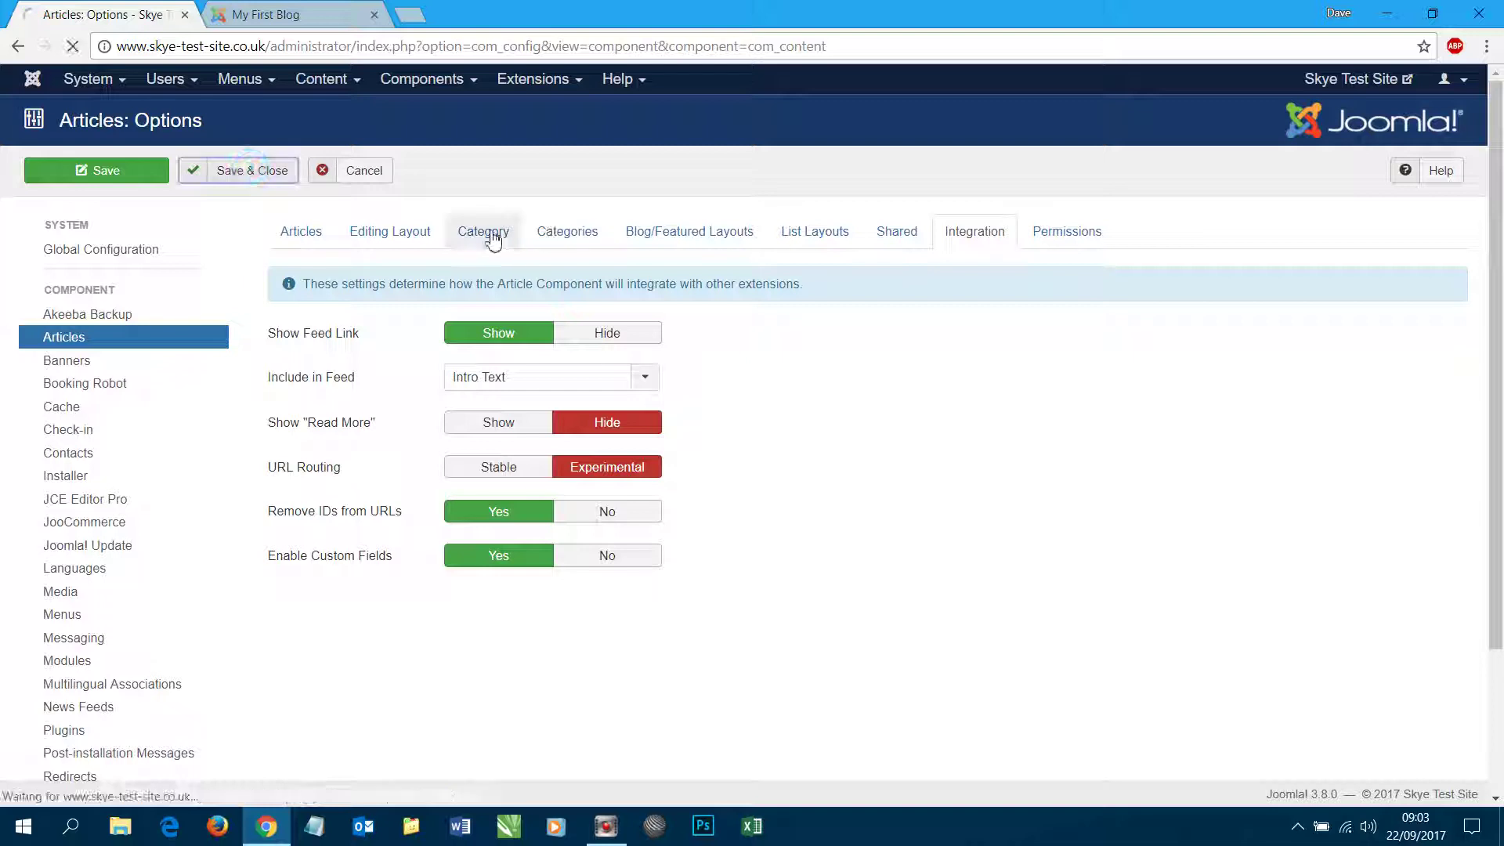
- Reopen 'My First Blog' from the Blog listing at its new ID-free address
{"action": "left_click", "coordinate": [301, 15]}
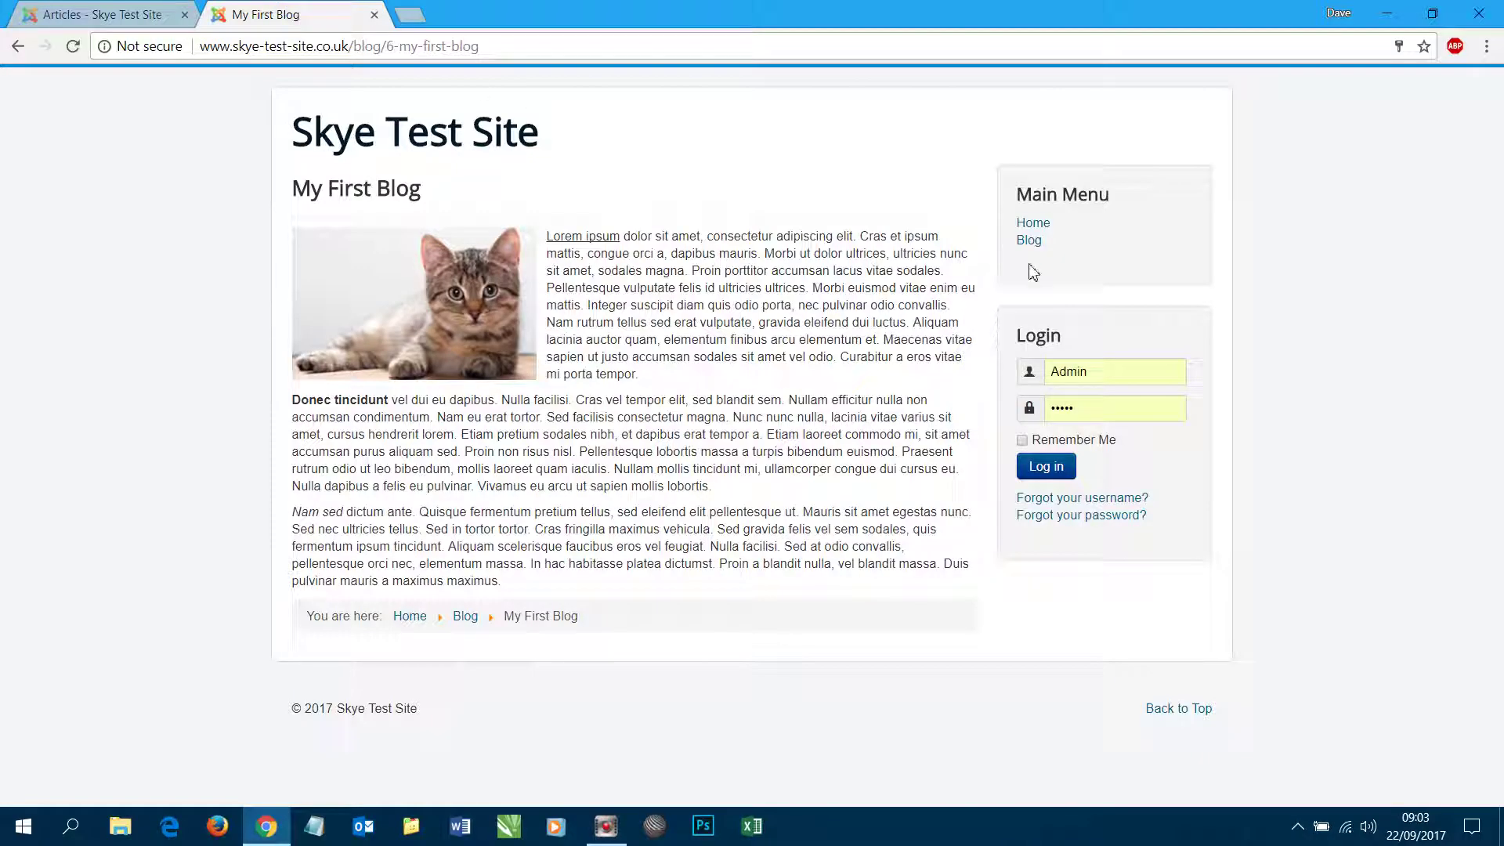
{"action": "left_click", "coordinate": [1030, 241]}
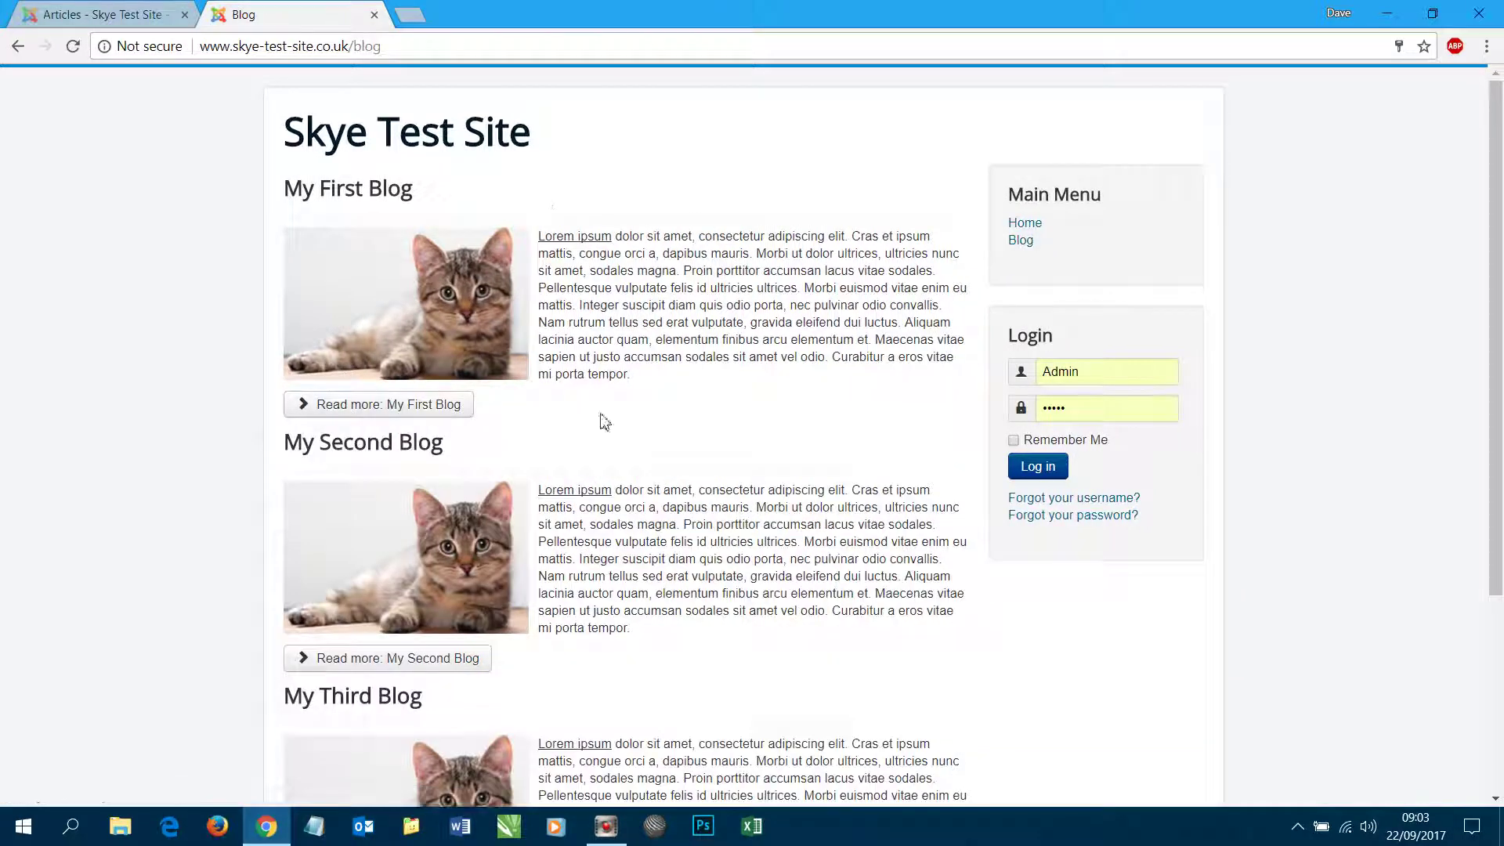
{"action": "left_click", "coordinate": [354, 412]}
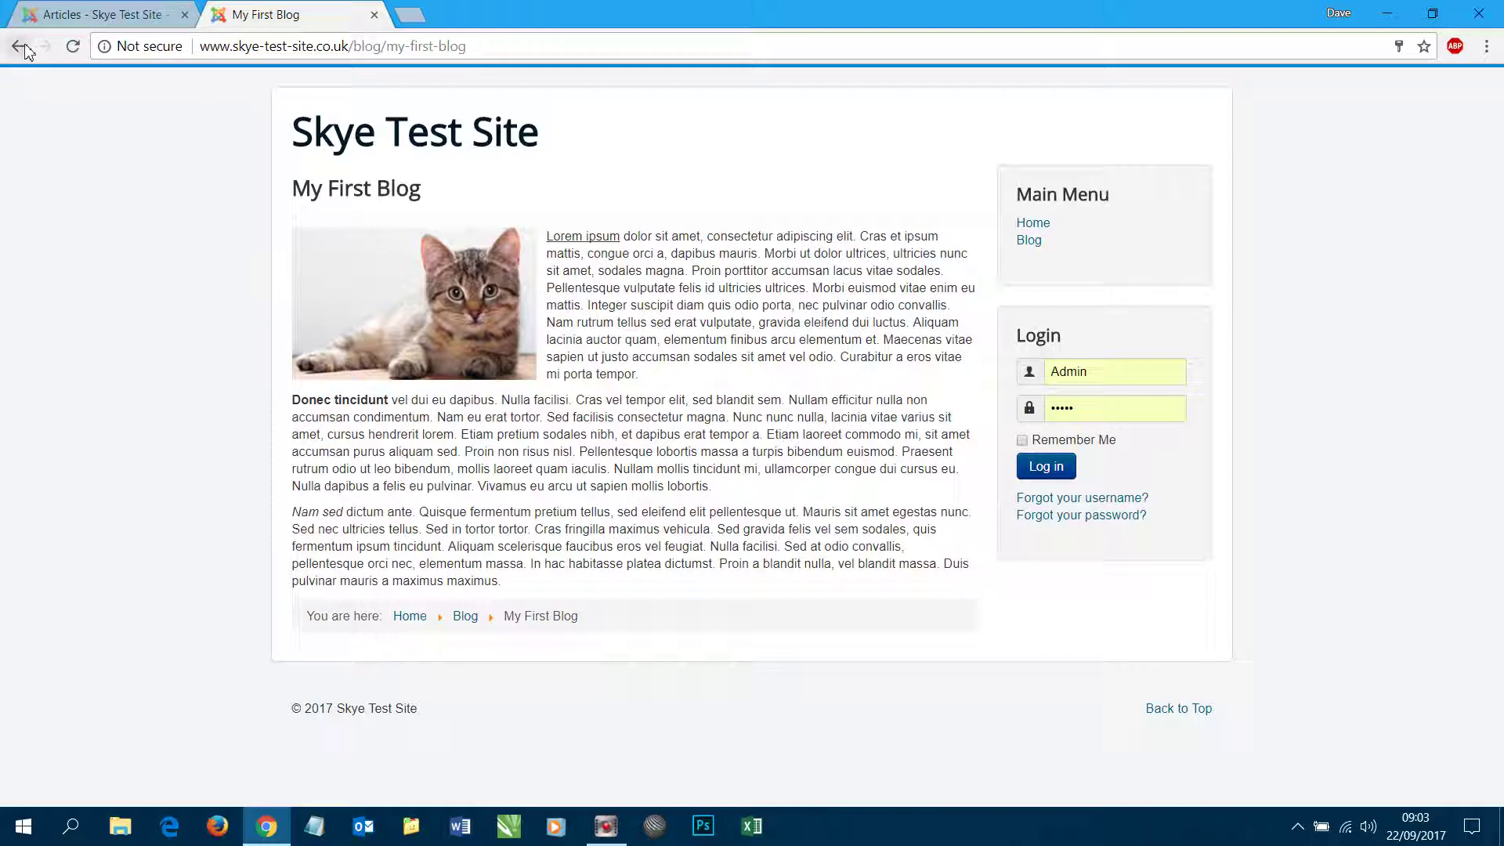
- Revisit and reload the old blog/6-my-first-blog address, which shows a 404 error
{"action": "left_click", "coordinate": [19, 47]}
{"action": "left_click", "coordinate": [18, 47]}
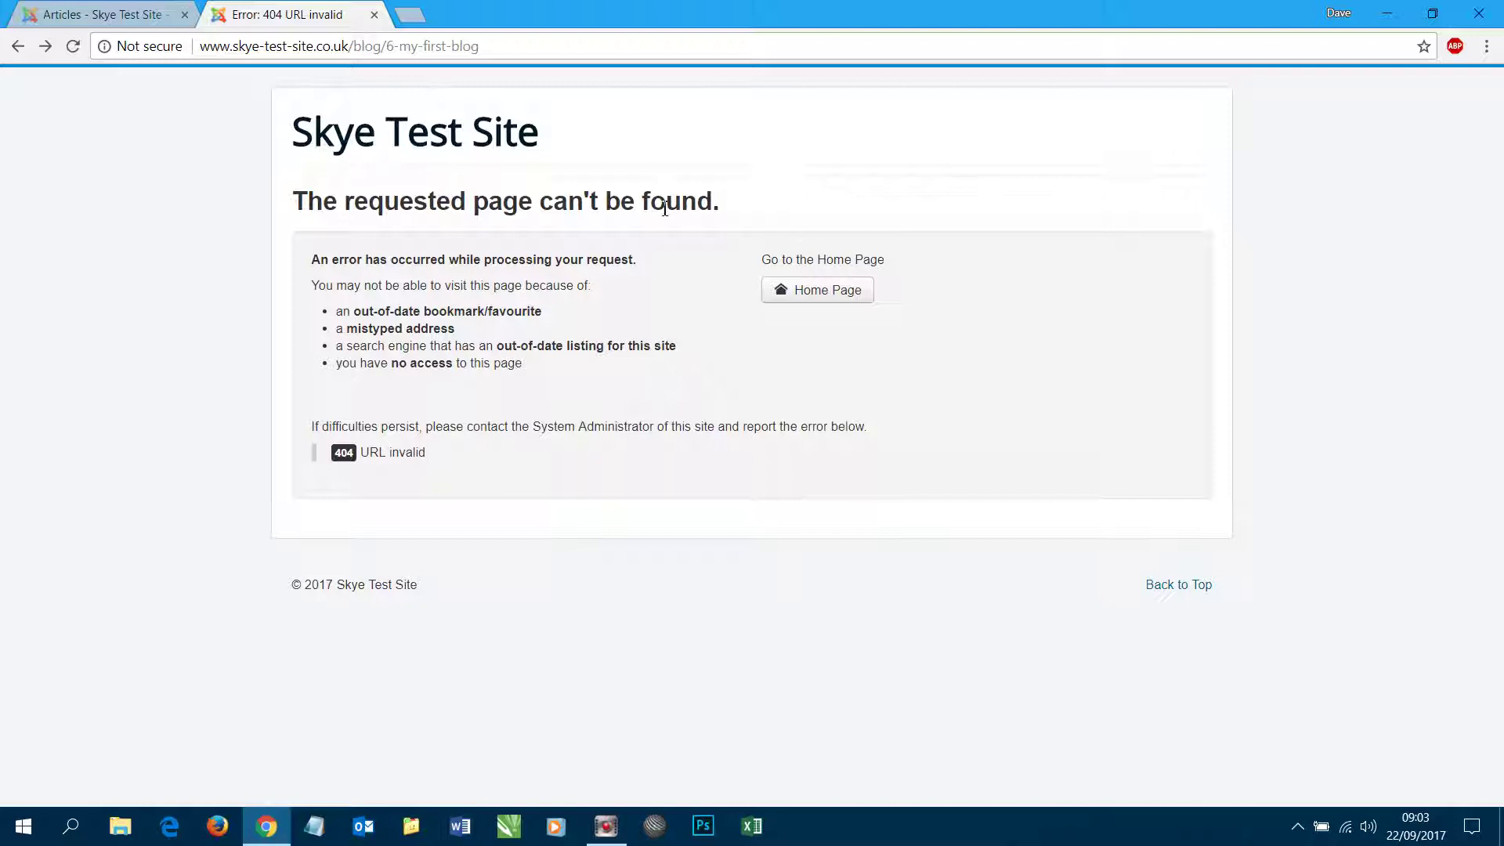
{"action": "left_click", "coordinate": [557, 52]}
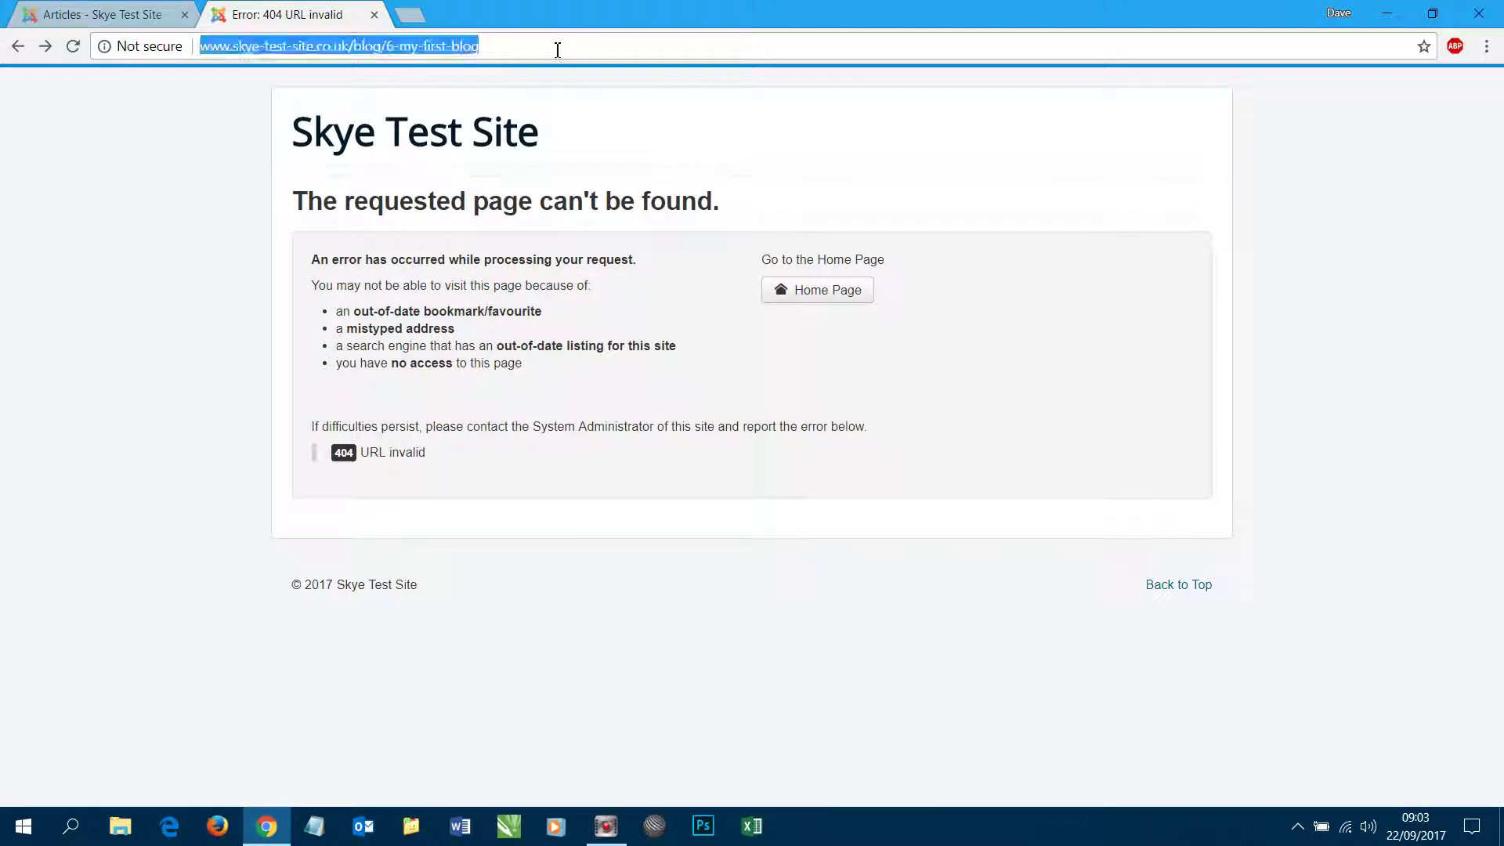
{"action": "key", "text": "Return"}
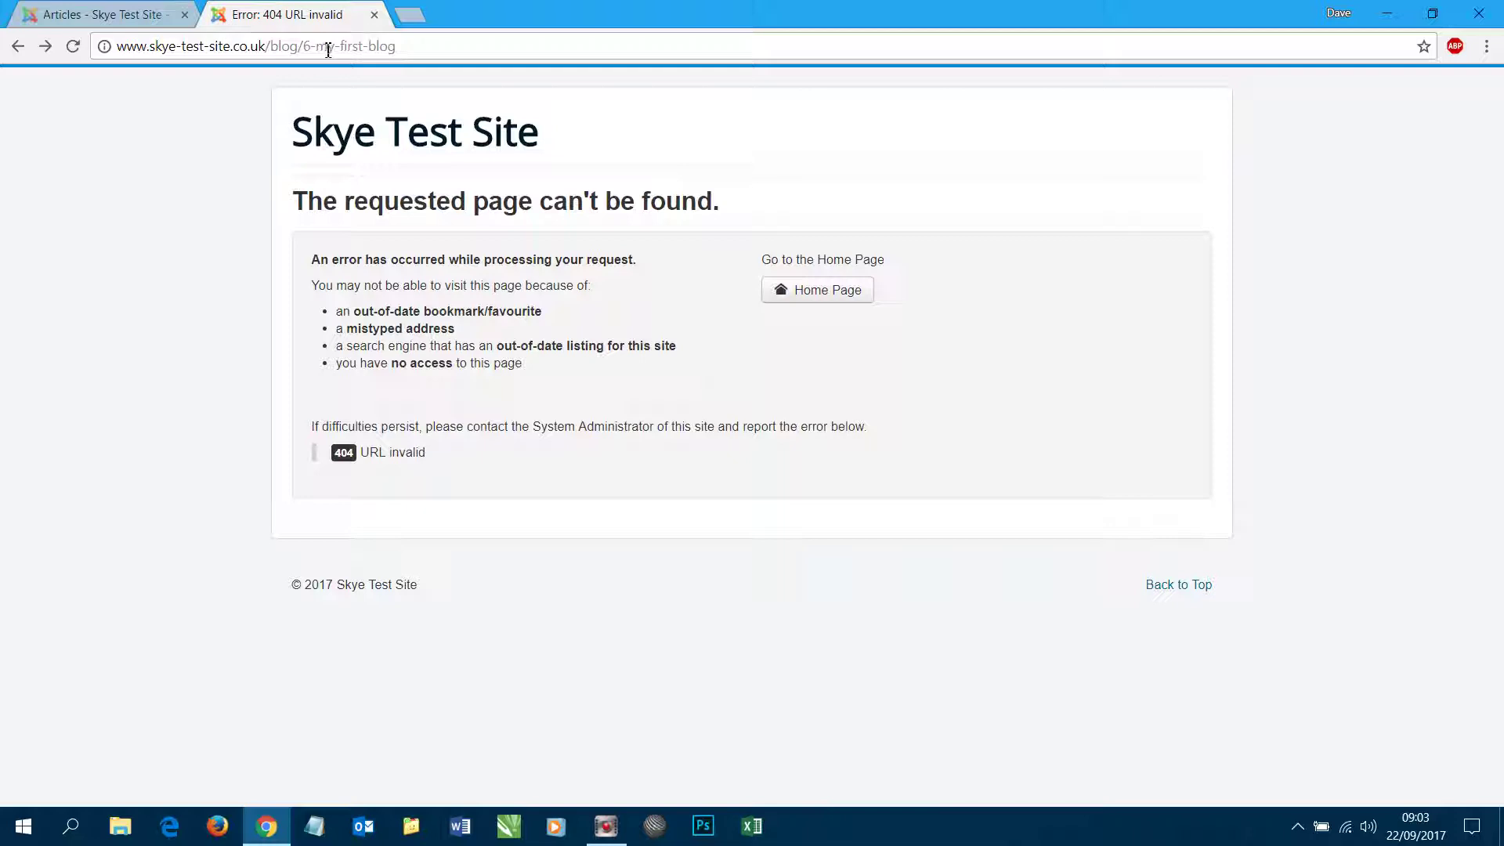
- Open the collected blog/6-my-first-blog link in Components > Redirects for editing
{"action": "left_click", "coordinate": [104, 14]}
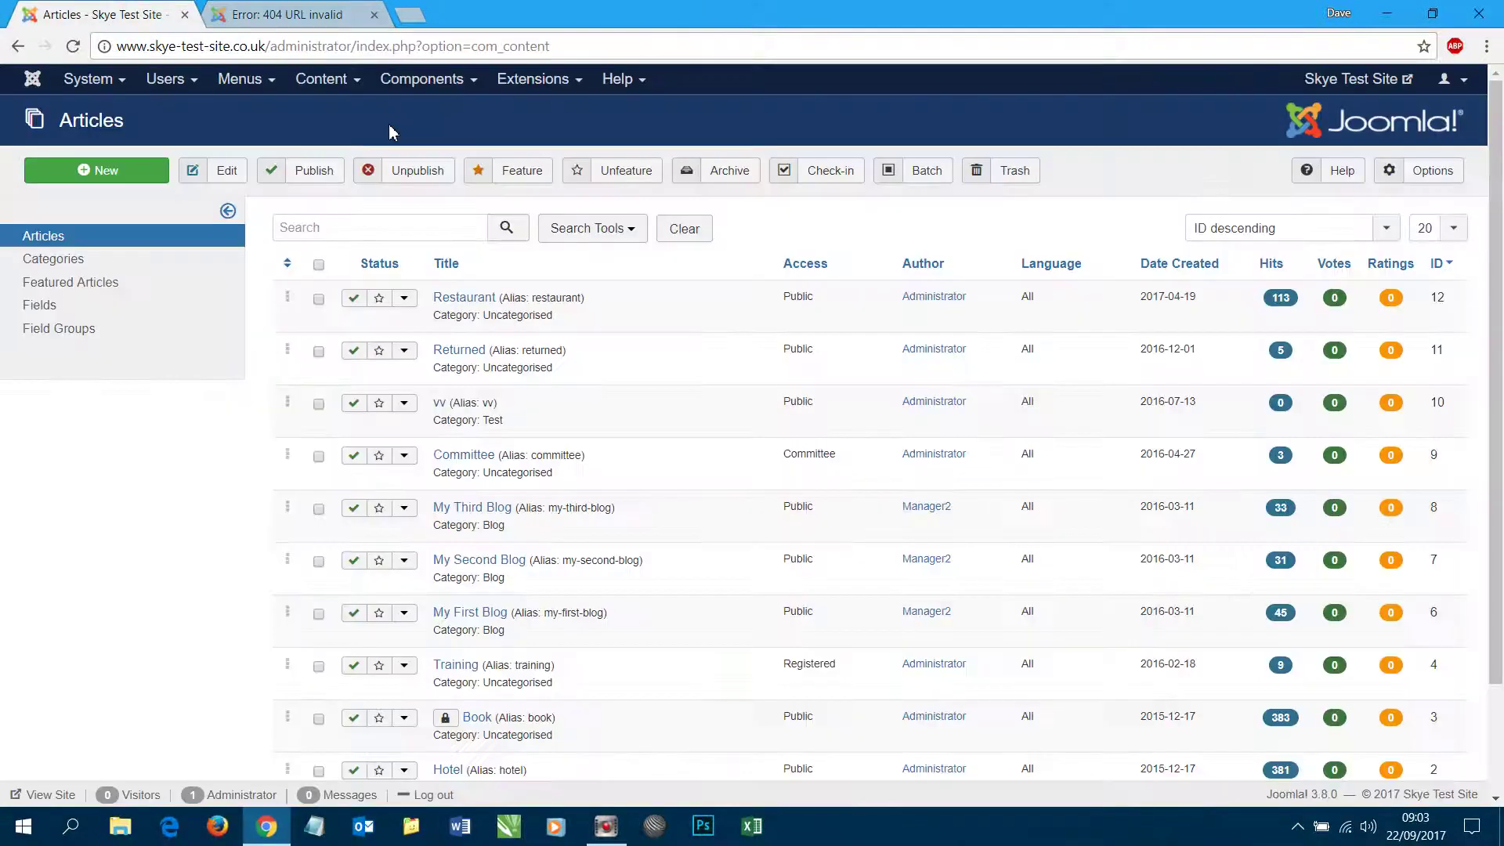
{"action": "left_click", "coordinate": [411, 90]}
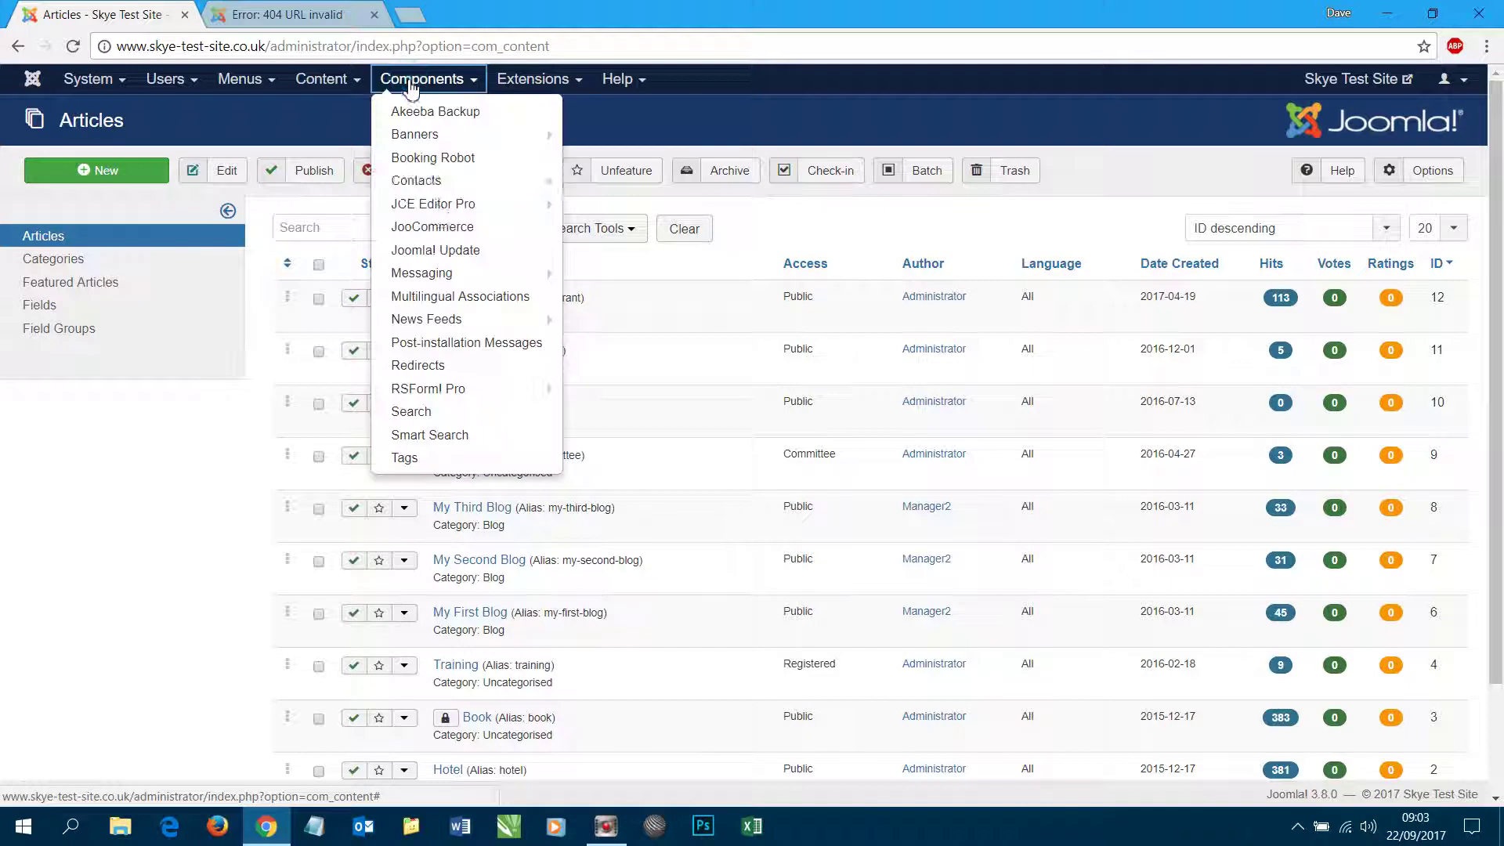
{"action": "left_click", "coordinate": [435, 376]}
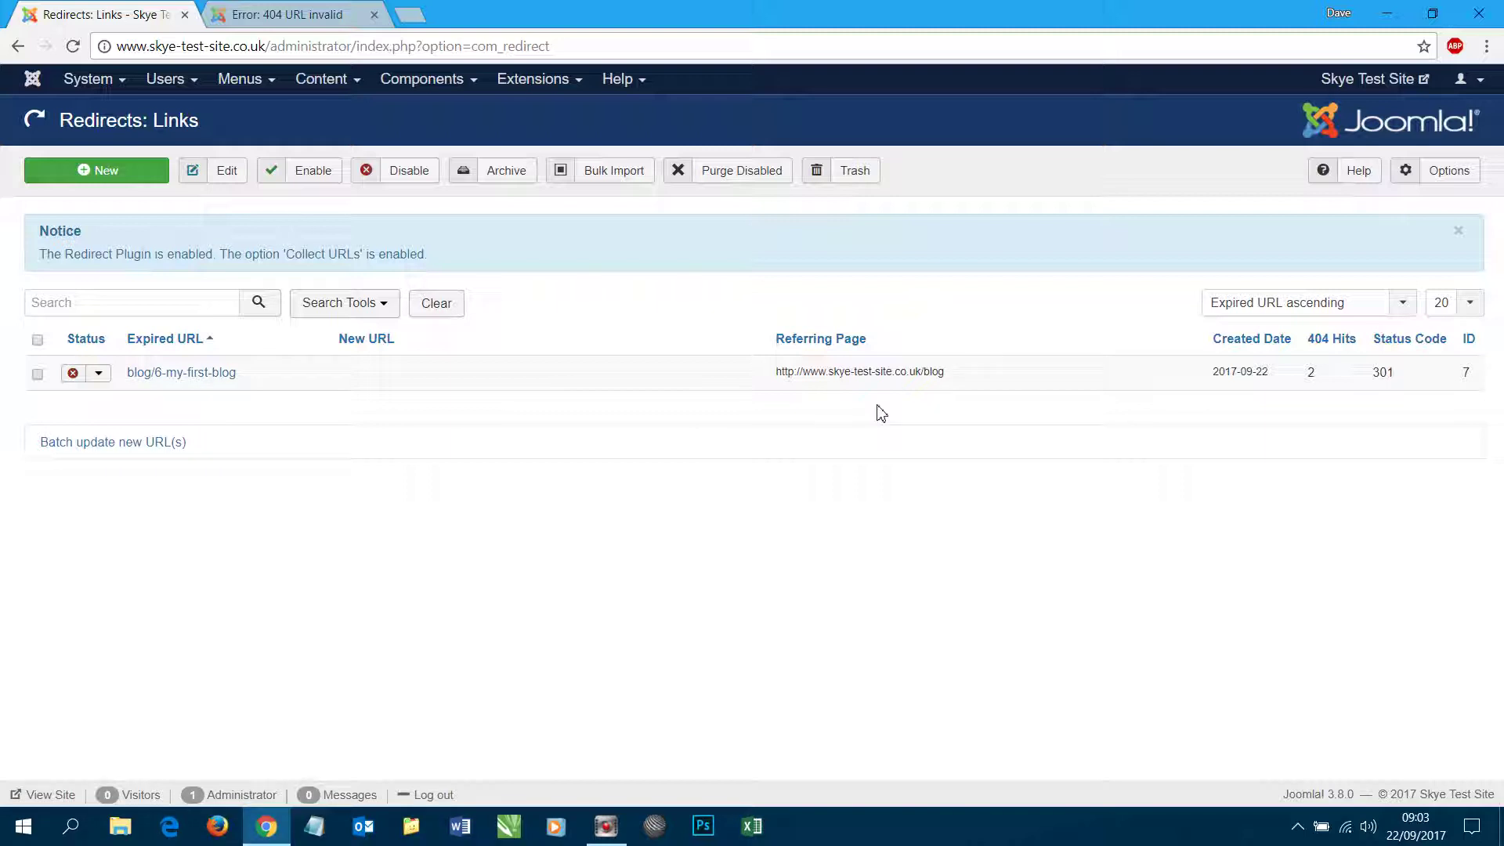
{"action": "left_click", "coordinate": [168, 380]}
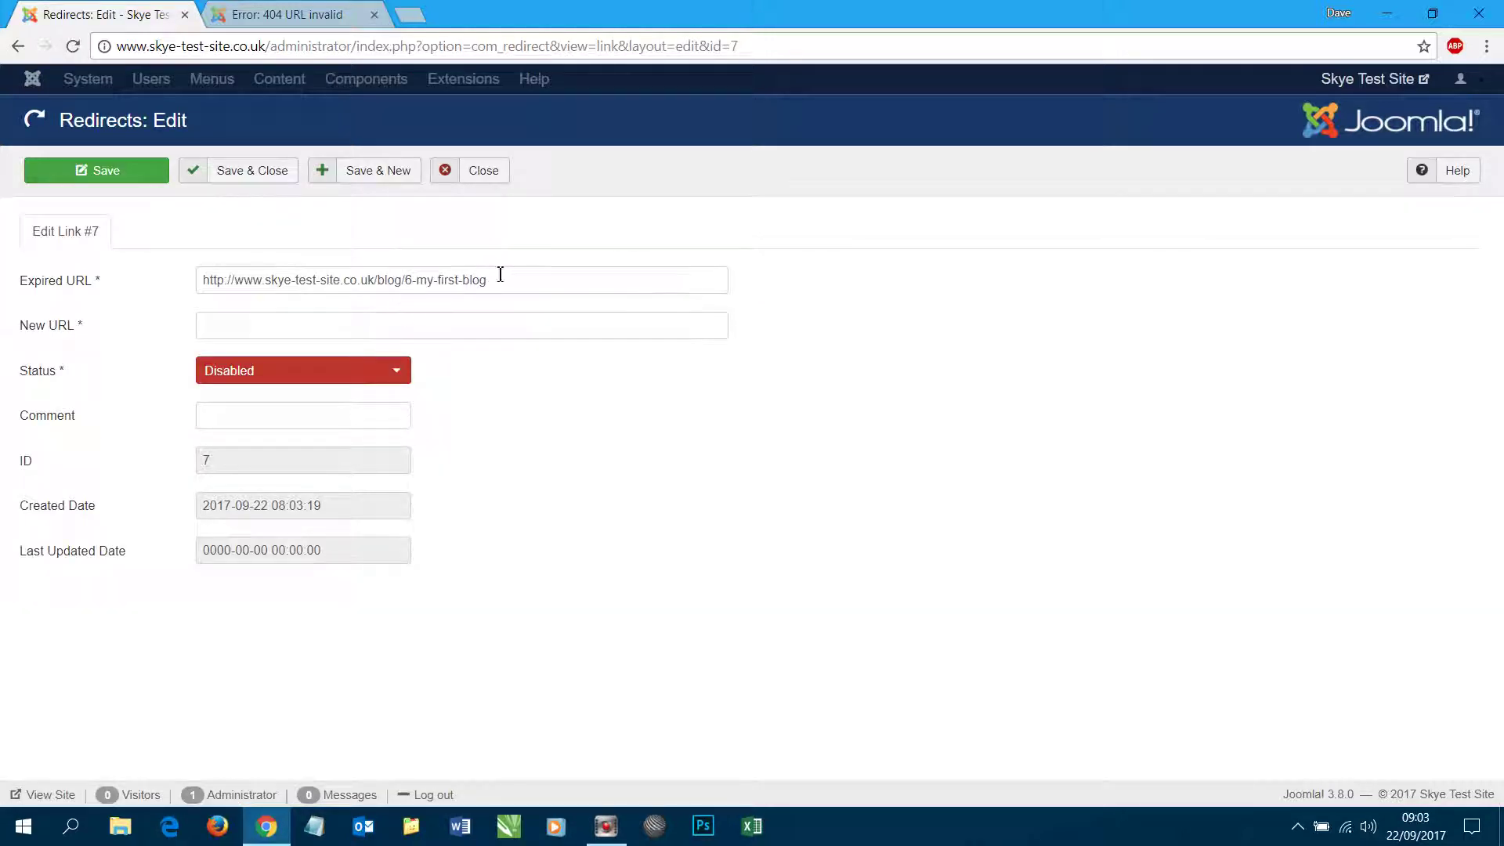
- Set the New URL to /blog/my-first-blog, enable the redirect, and save it
{"action": "left_click_drag", "start_coordinate": [518, 278], "coordinate": [379, 277]}
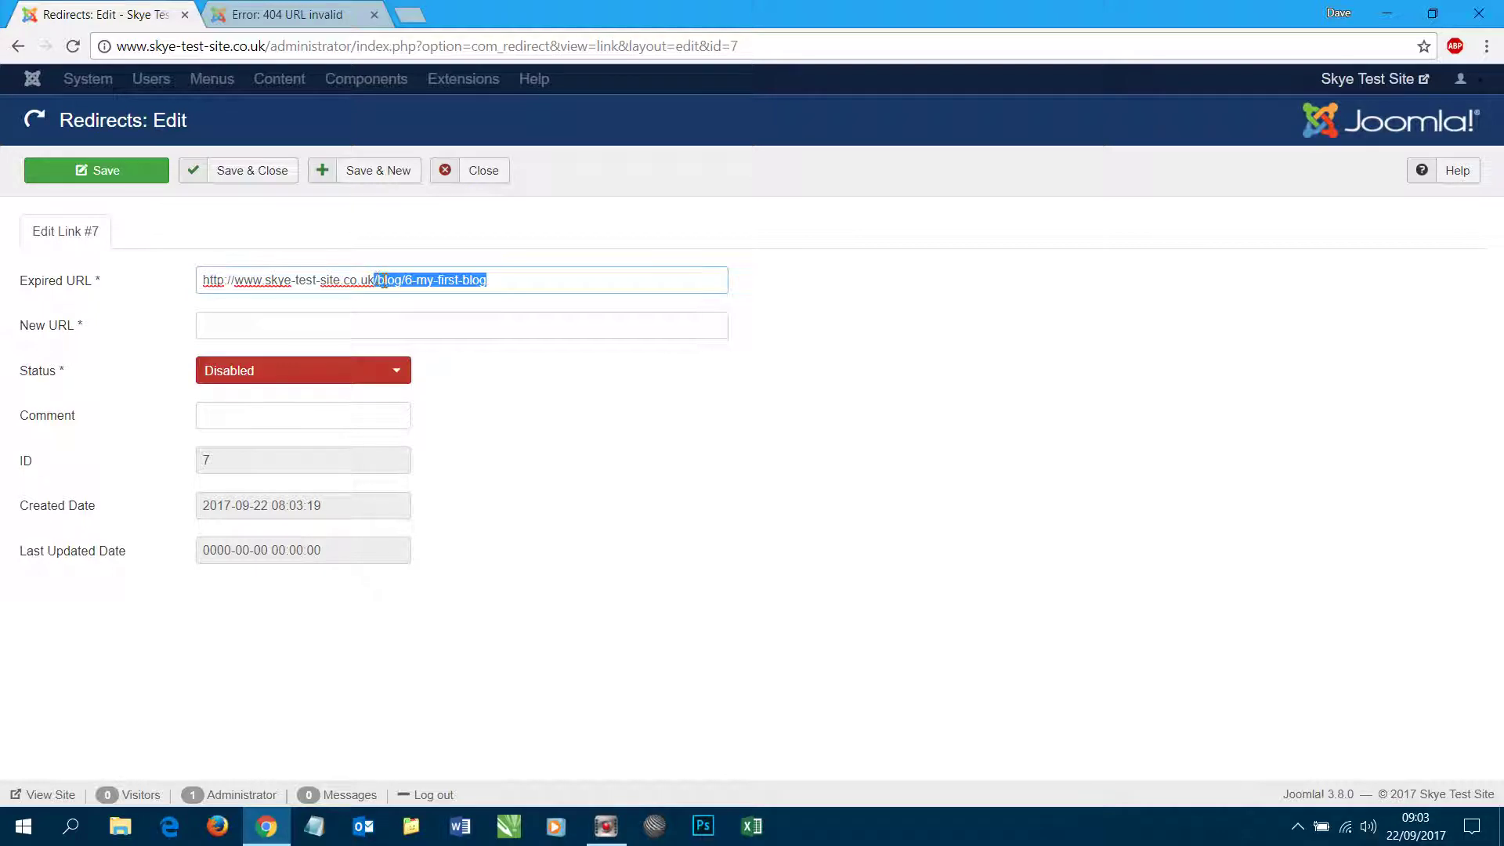
{"action": "right_click", "coordinate": [382, 282]}
{"action": "left_click", "coordinate": [426, 314]}
{"action": "right_click", "coordinate": [325, 330]}
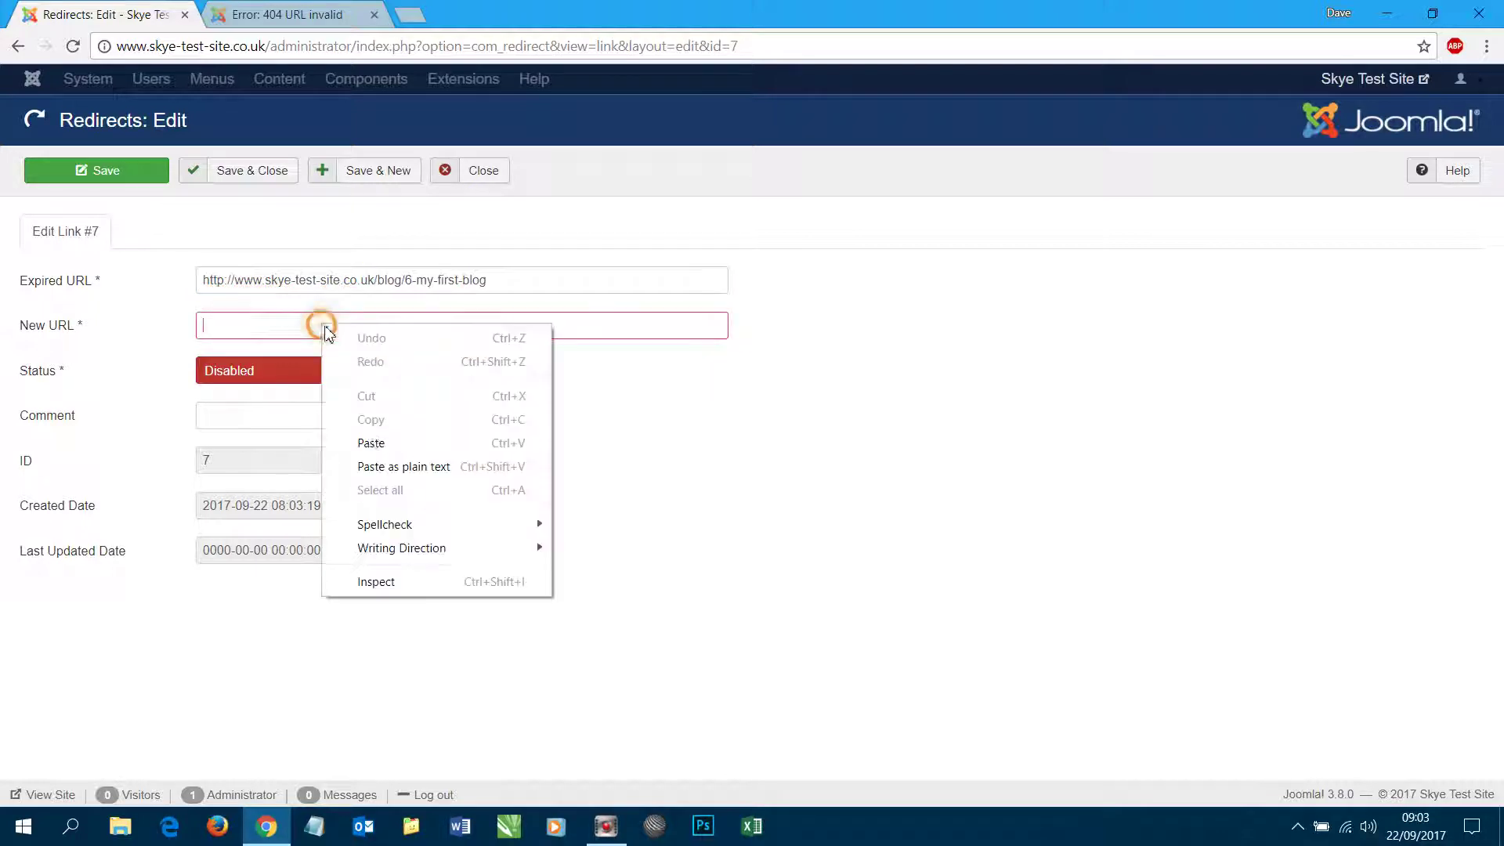
{"action": "left_click", "coordinate": [370, 442]}
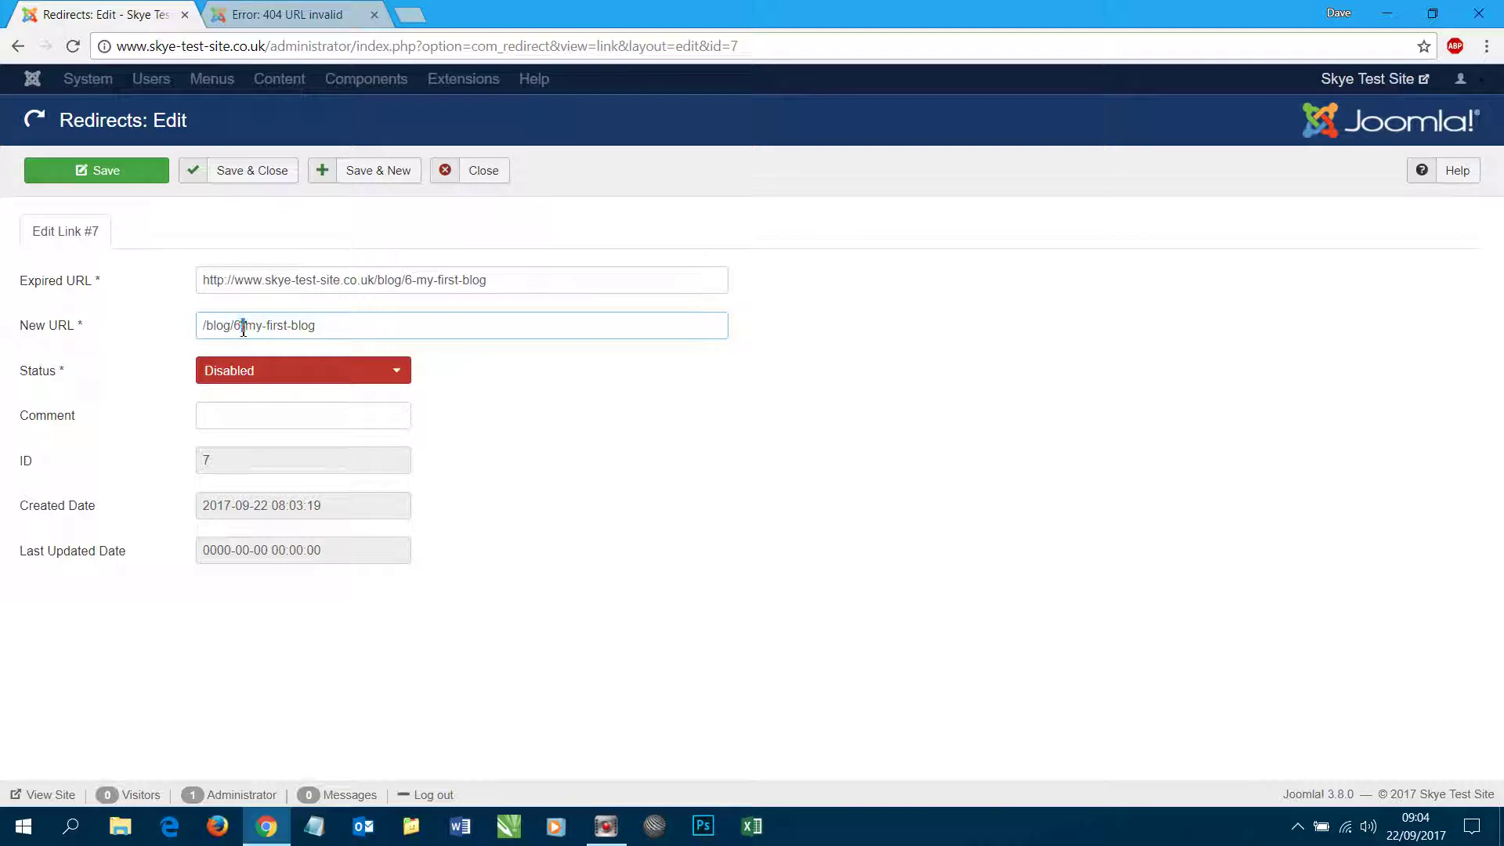
{"action": "left_click_drag", "start_coordinate": [231, 328], "coordinate": [246, 327]}
{"action": "key", "text": "BackSpace"}
{"action": "left_click", "coordinate": [248, 376]}
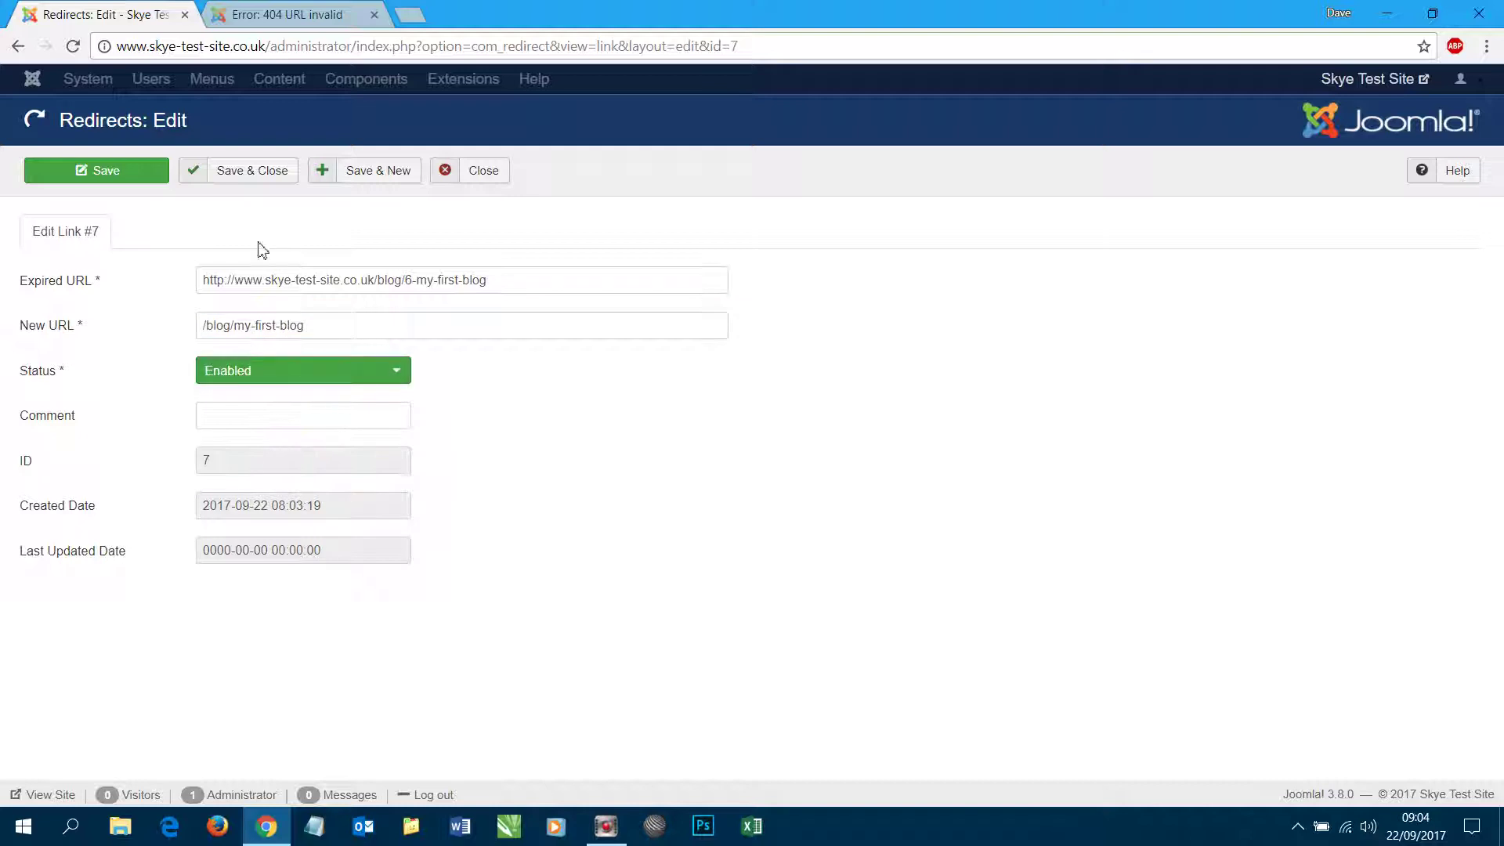
{"action": "left_click", "coordinate": [251, 174]}
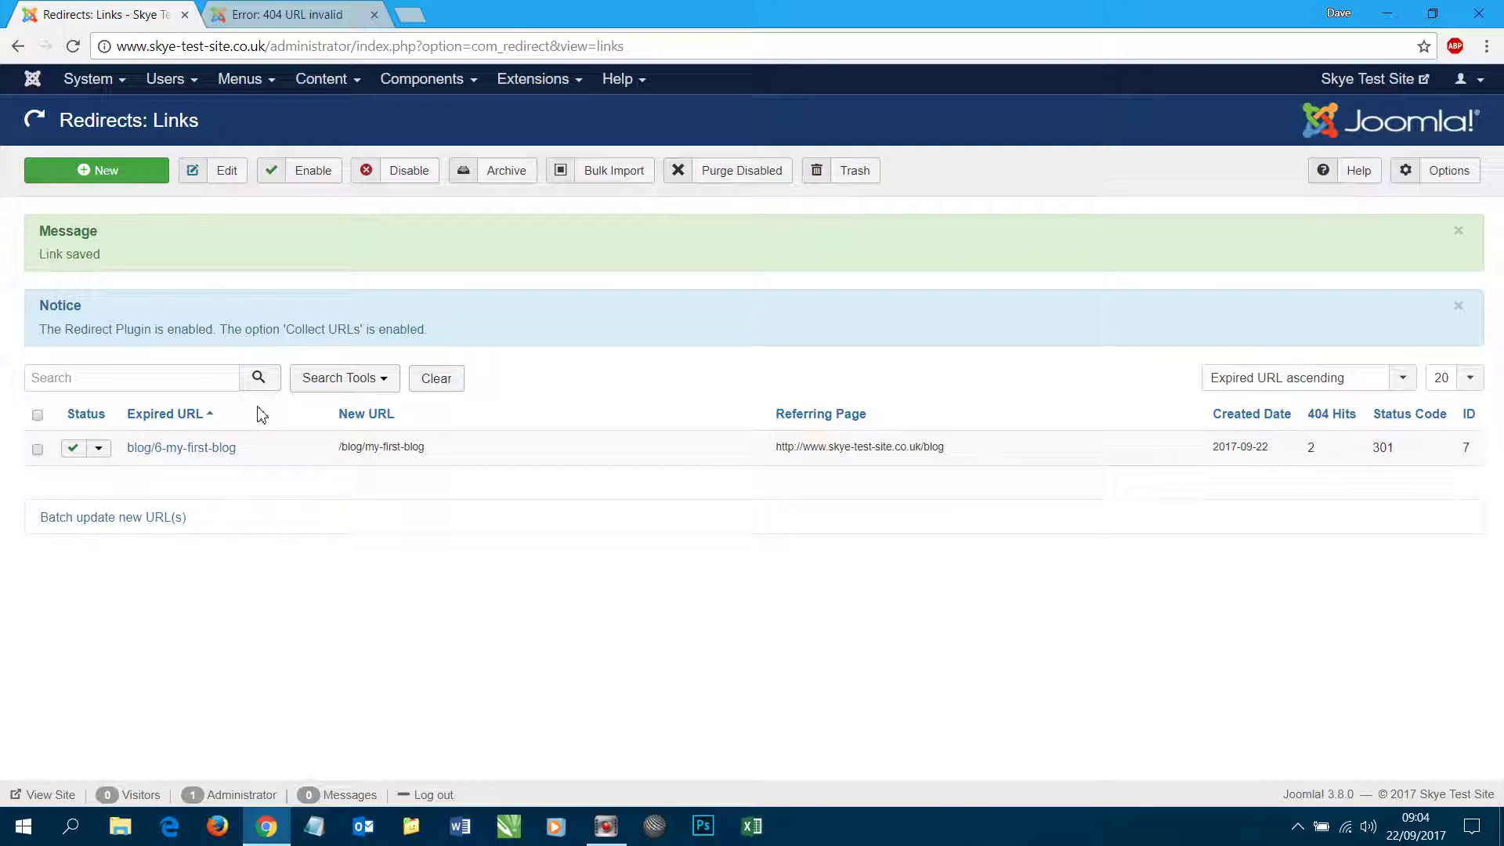
- Reload the old 404 tab to confirm it opens 'My First Blog', then open the Blog listing
{"action": "left_click", "coordinate": [293, 14]}
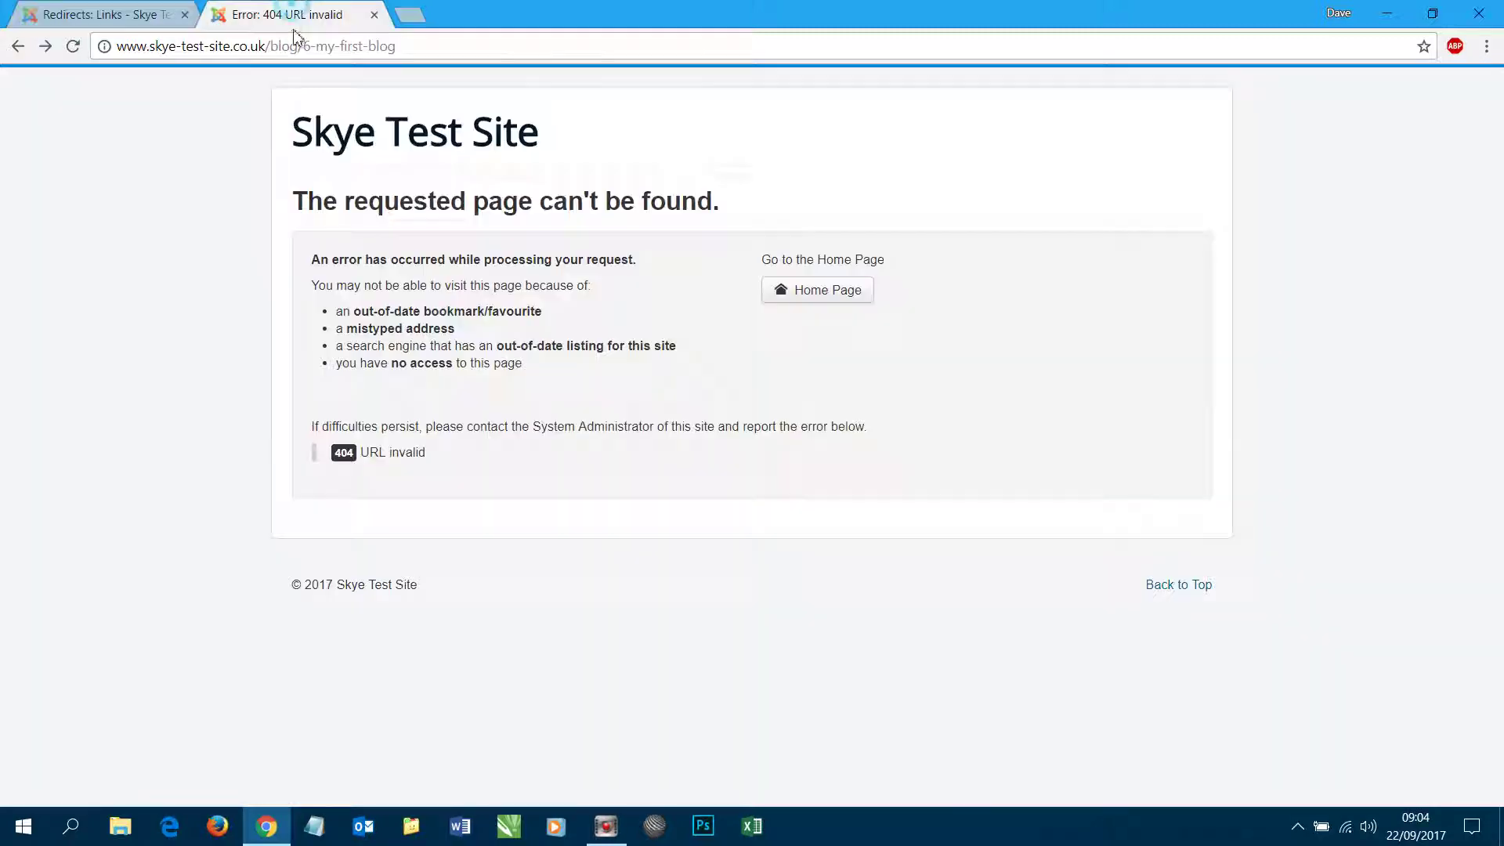
{"action": "left_click", "coordinate": [74, 47]}
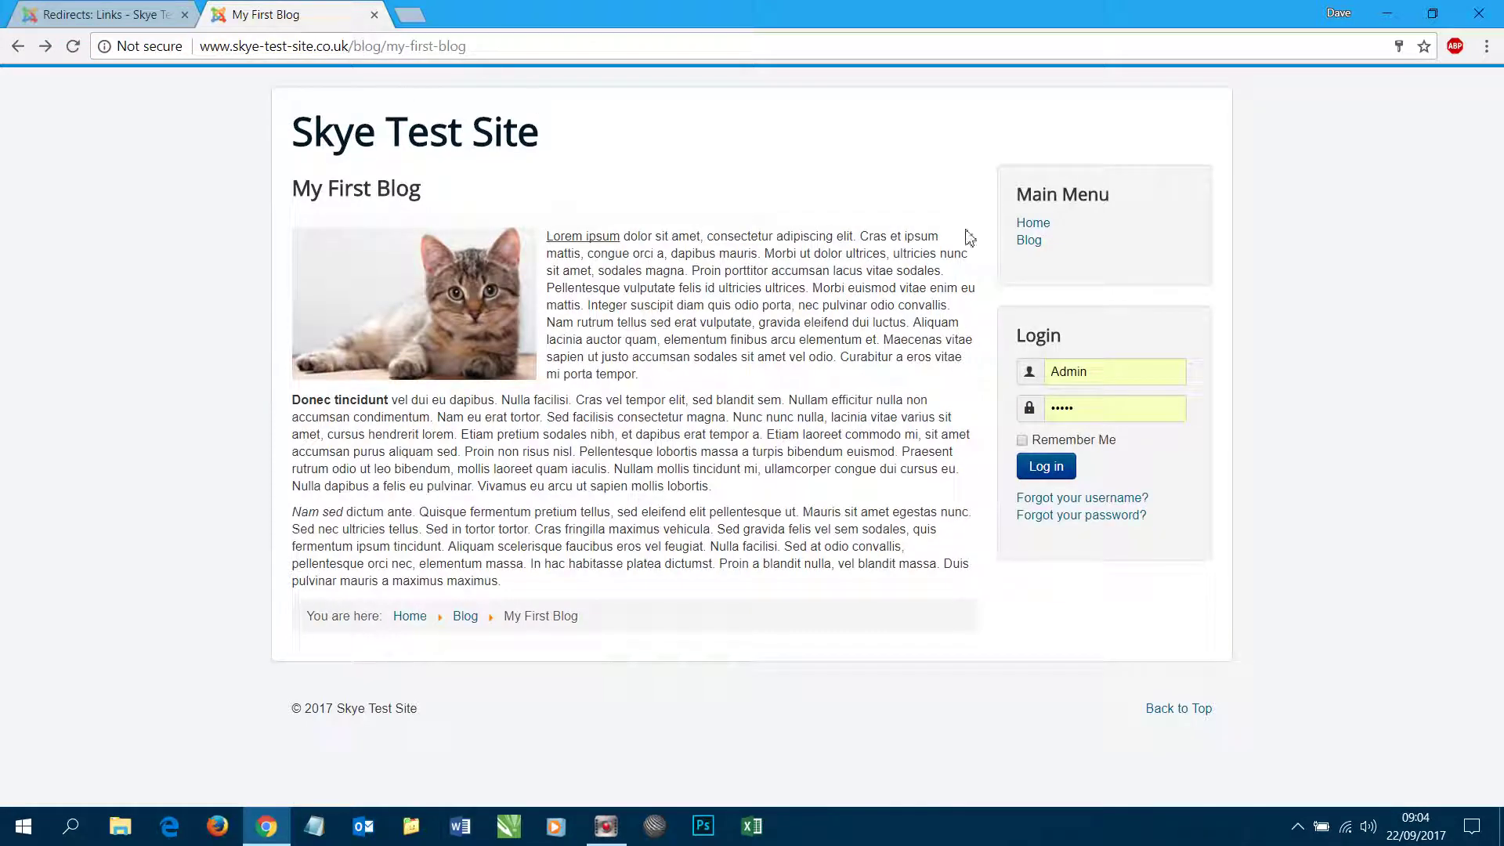
{"action": "left_click", "coordinate": [1030, 239]}
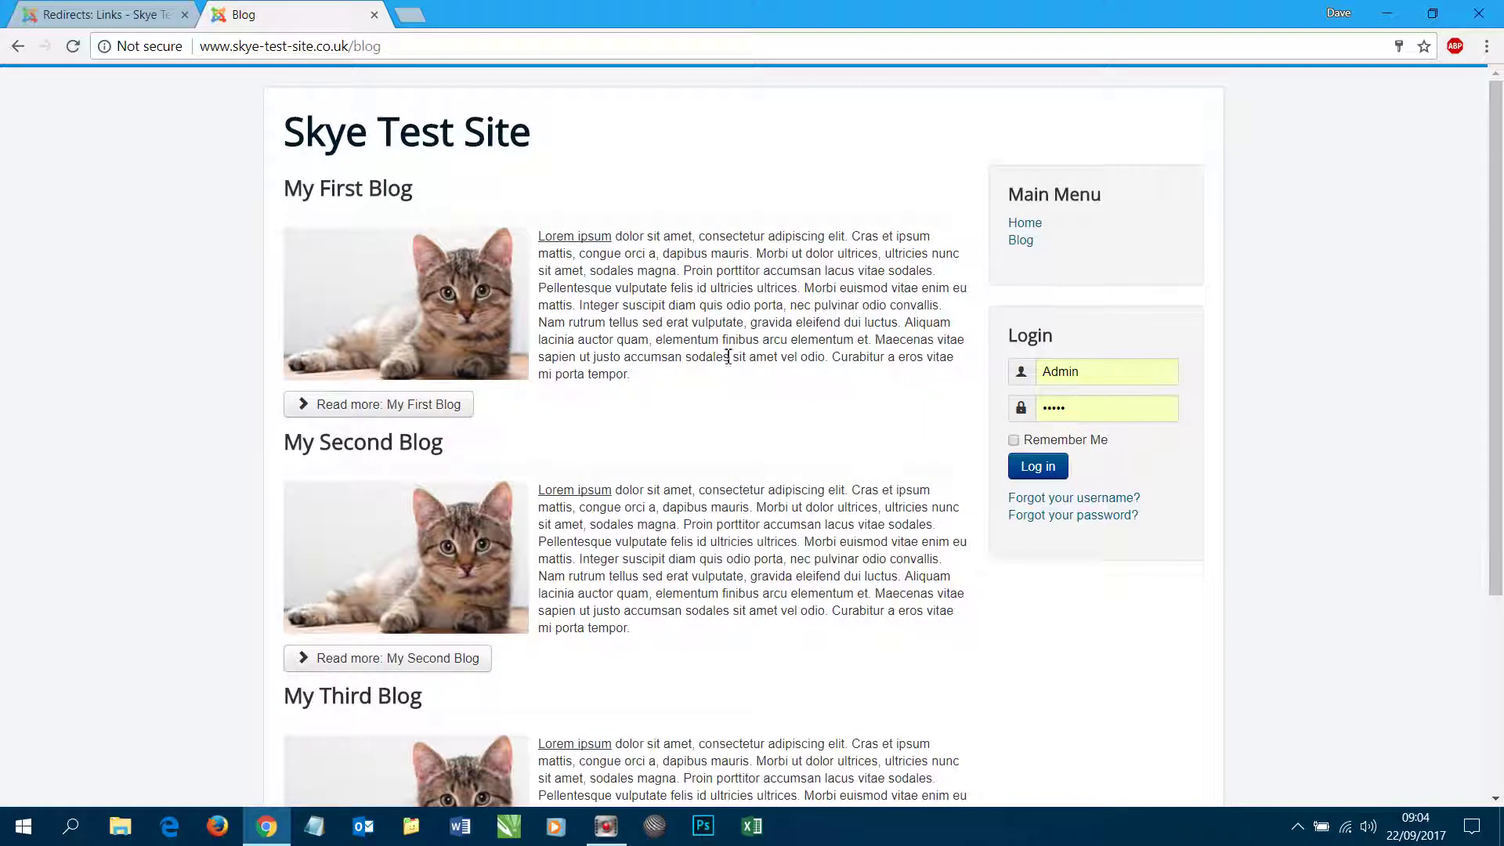
{"action": "scroll", "coordinate": [517, 405], "scroll_direction": "down", "scroll_amount": 1}
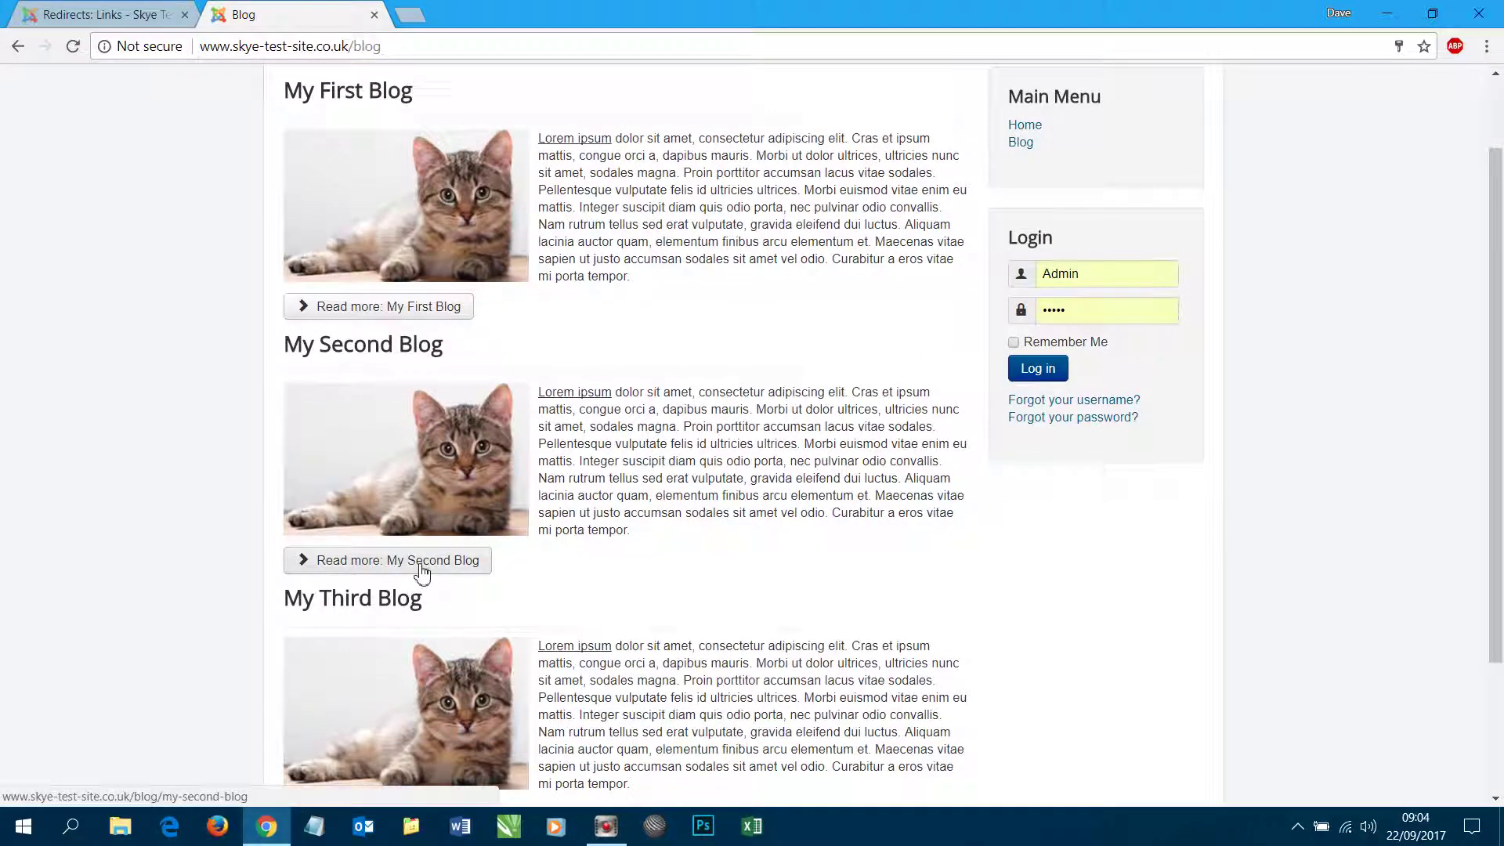